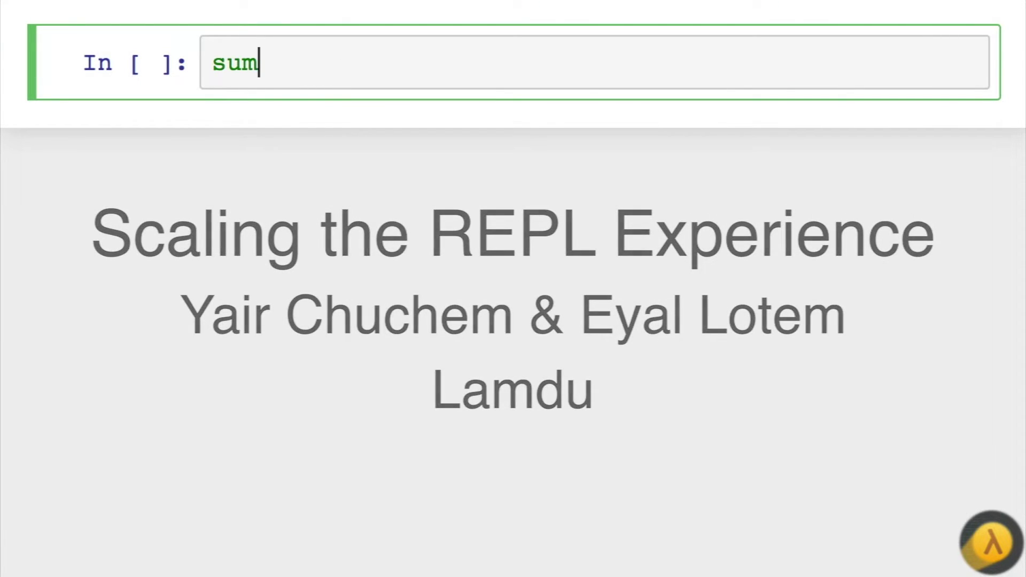
type("(x")
- Fix typos in sum(8/x/(x+2) for x in range(1,100000,4)) and run it, getting about 3.14157
key("BackSpace")
type("8/x/(c+")
key("BackSpace")
key("BackSpace")
type("x+2) for x in range(1,100000,4))")
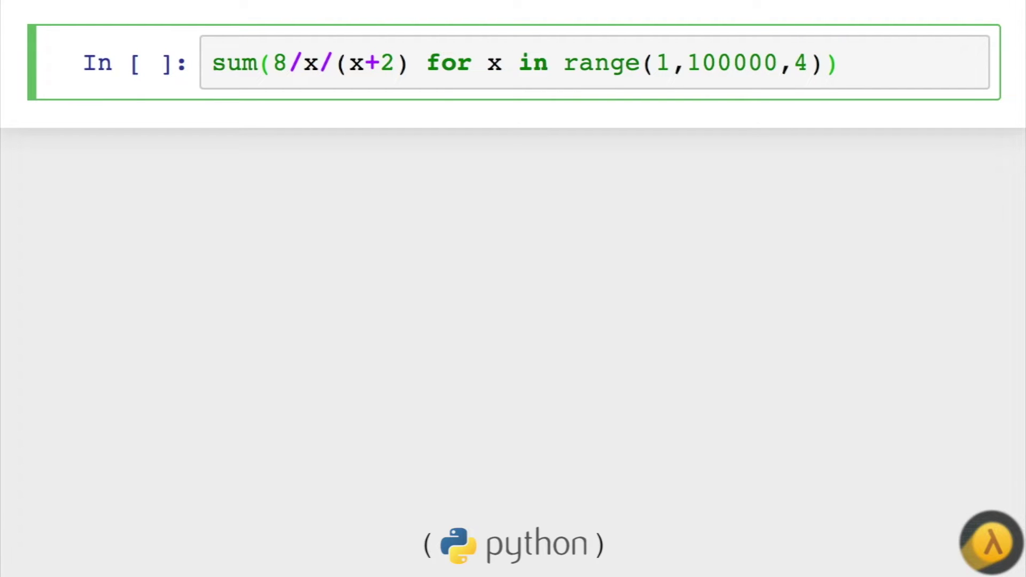
key("shift+Return")
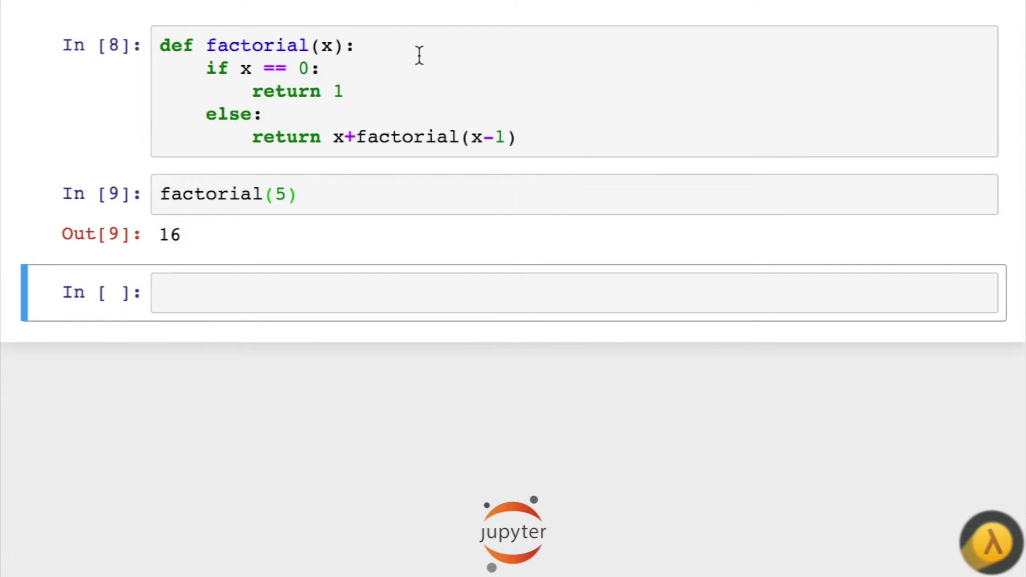
- Add a print(x) line to factorial and rerun factorial(5), printing 5 down to 0
left_click(419, 54)
key("Return")
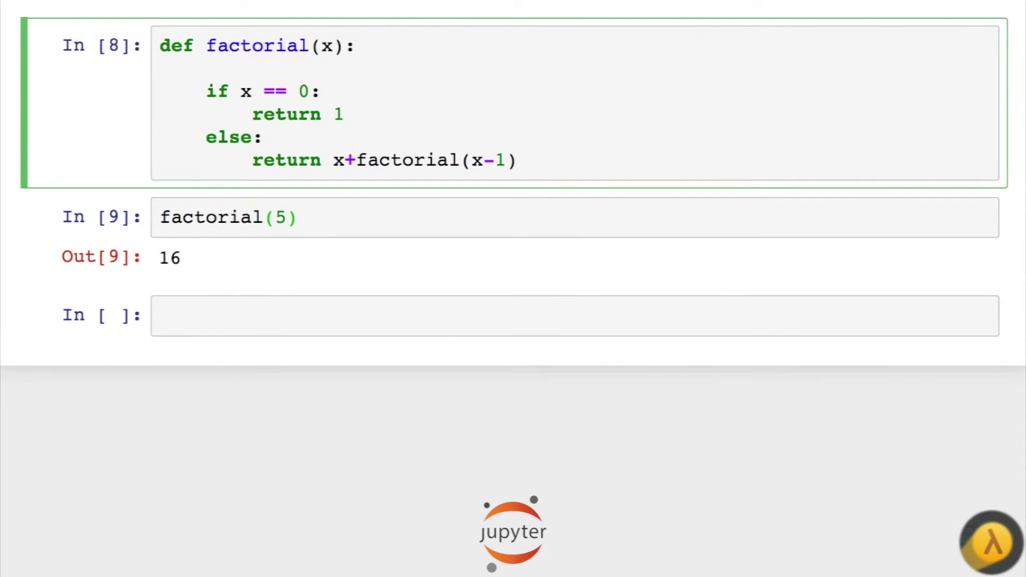
type("print(x")
key("shift+Return")
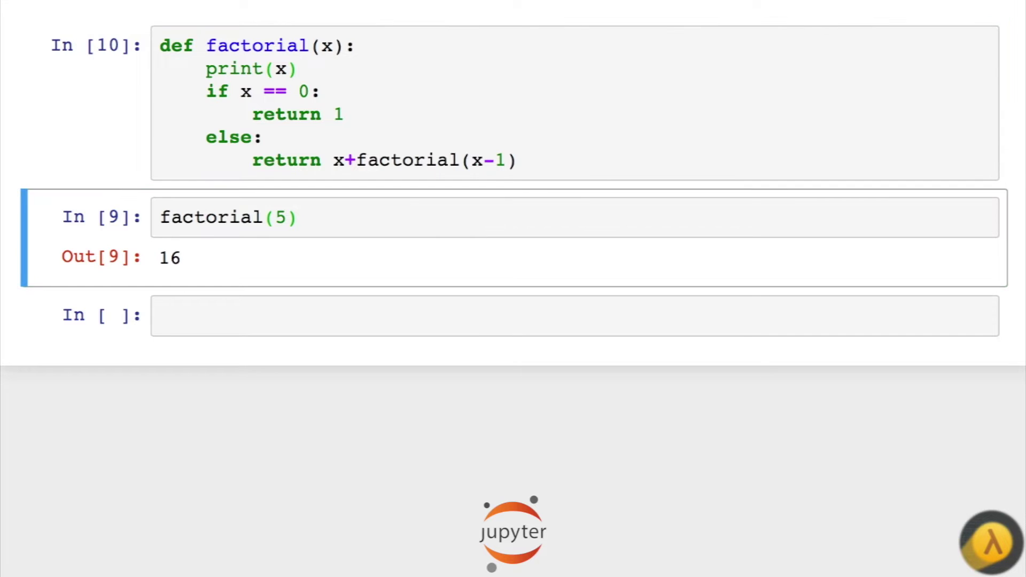
key("shift+Return")
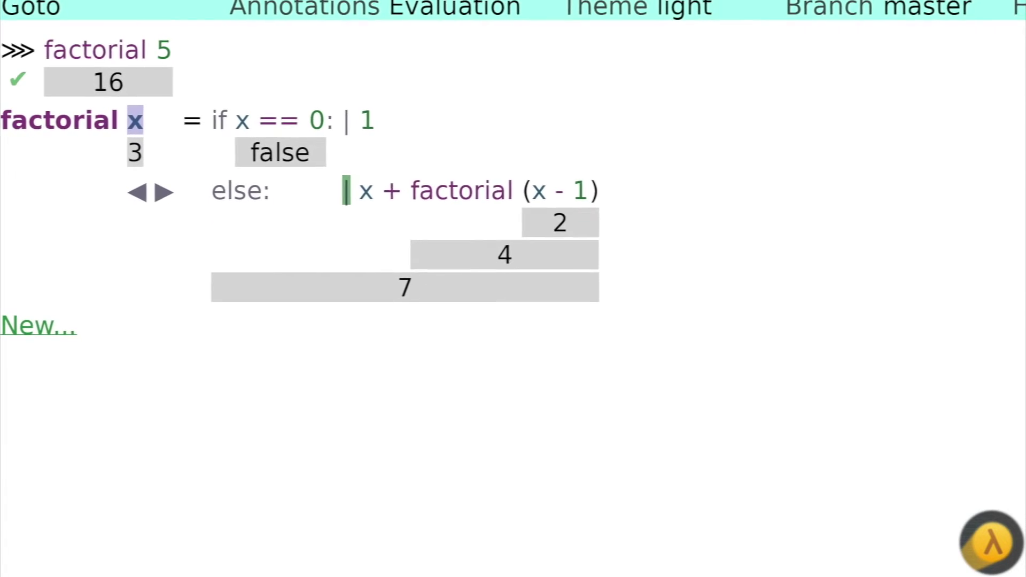
- Set Lamdu's Evaluation annotations mode to None
key("Up")
key("Up")
key("Right")
key("Return")
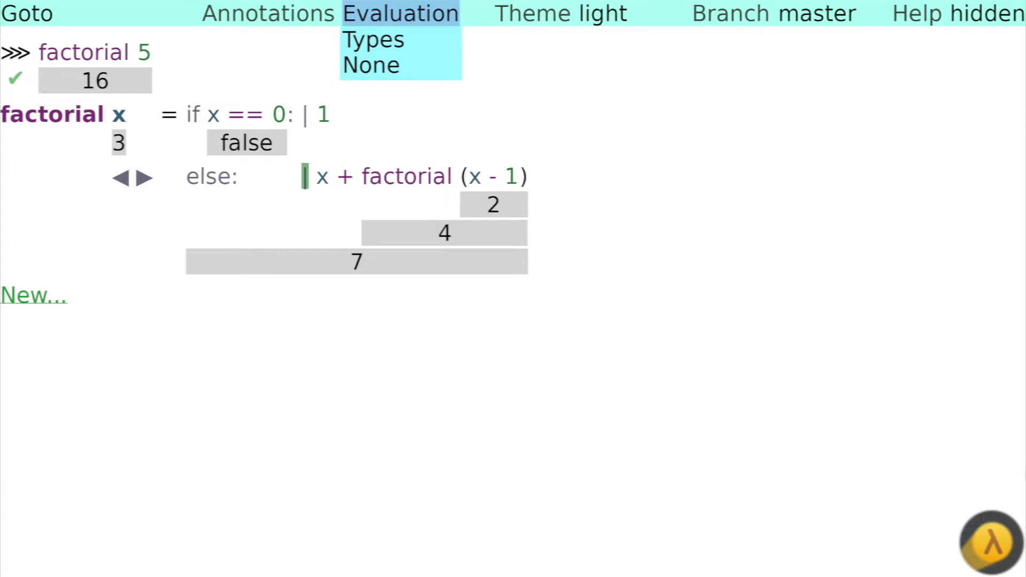
key("Down")
key("Down")
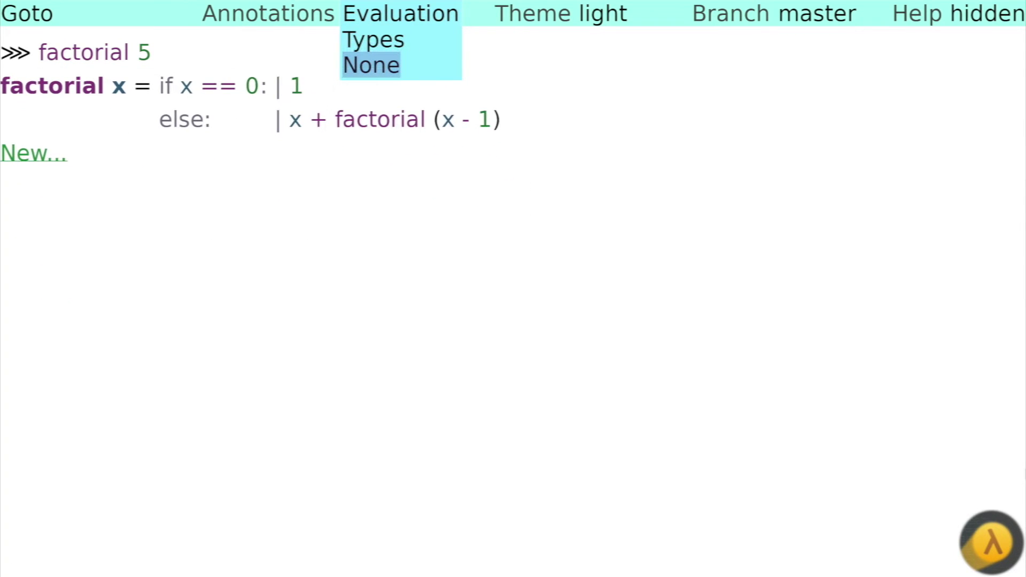
key("Return")
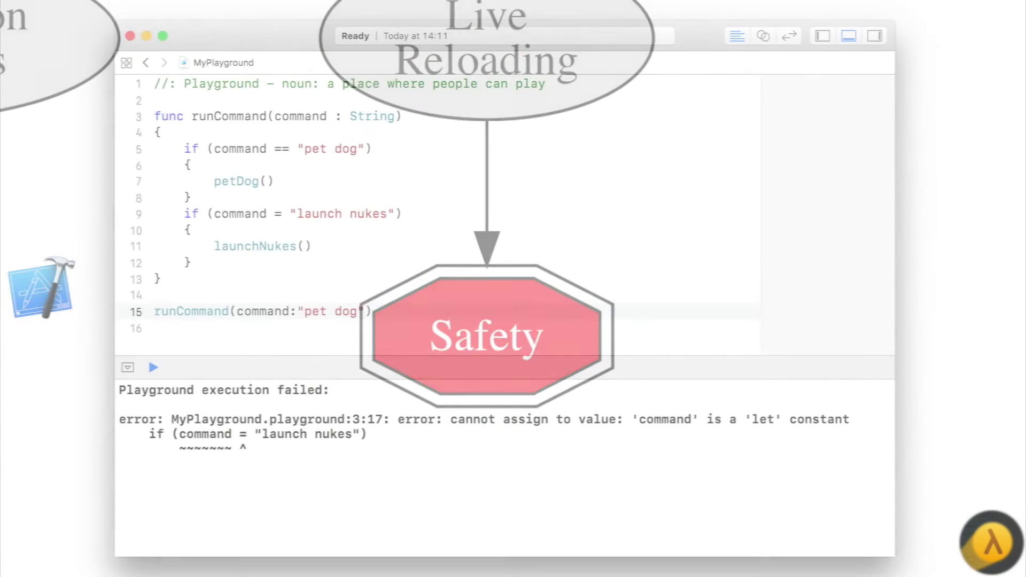
- Change the launch nukes condition on line 9 from = to !=
key("Up")
key("Up")
key("Up")
key("Up")
key("Up")
key("Up")
key("Left")
key("Left")
key("Left")
type("!")
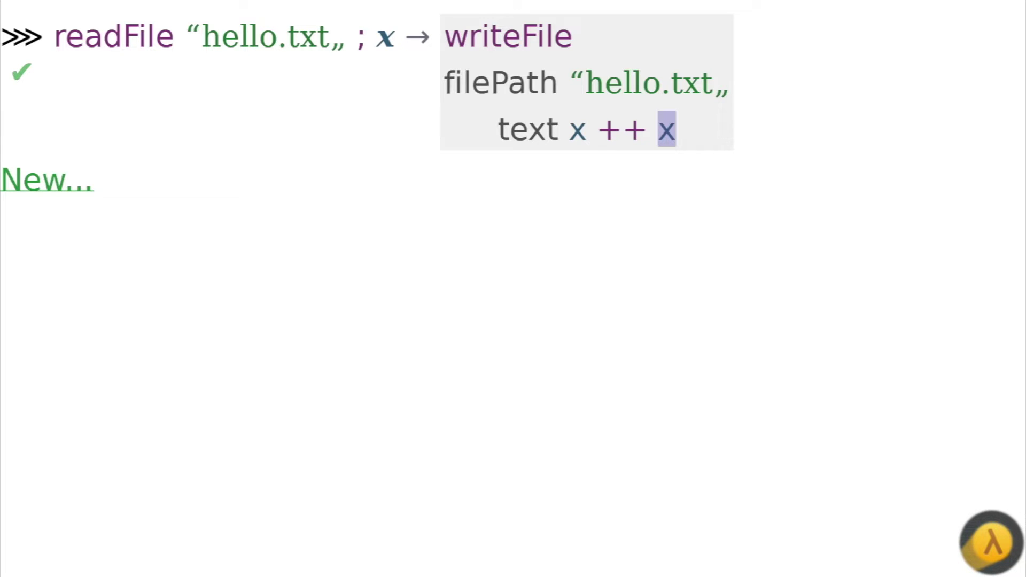
- Evaluate from the REPL checkmark to show hello and hello hello inline
key("Left")
key("Left")
key("Left")
key("Left")
key("Left")
key("Left")
key("Left")
key("Left")
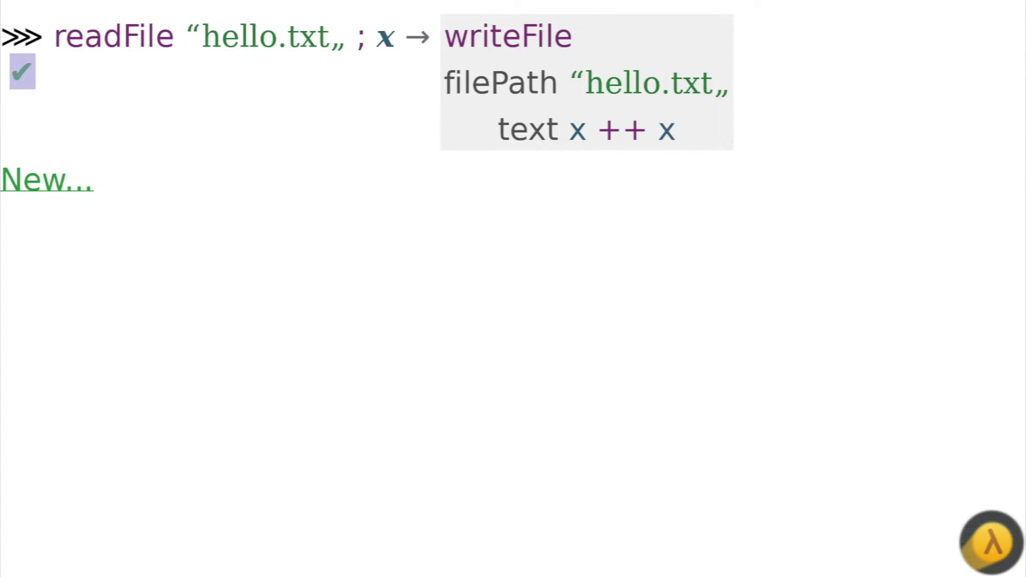
key("Return")
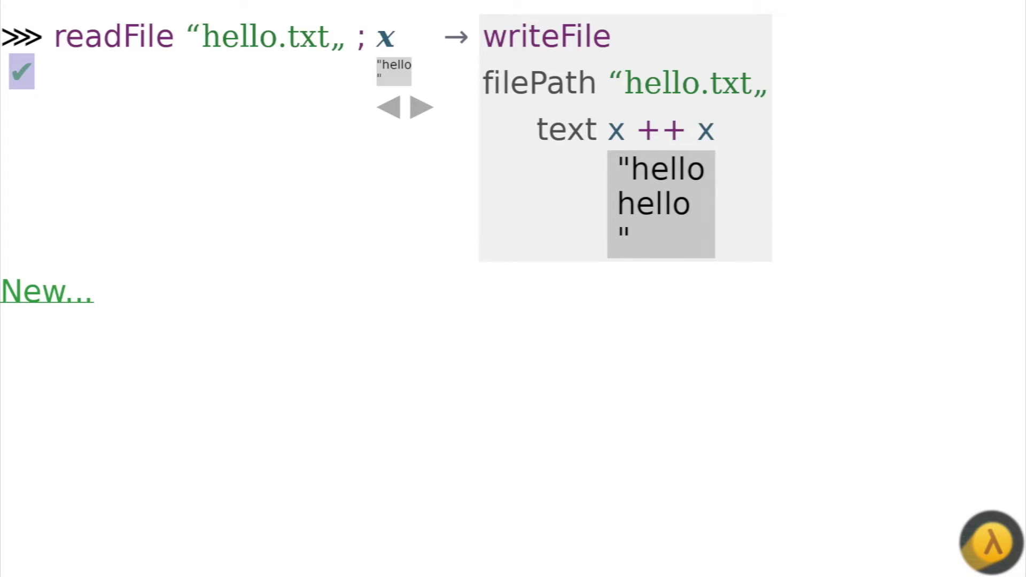
key("Tab")
key("Tab")
key("Tab")
key("Tab")
key("Tab")
key("Tab")
key("Tab")
key("Tab")
key("Tab")
key("Tab")
type("++ ")
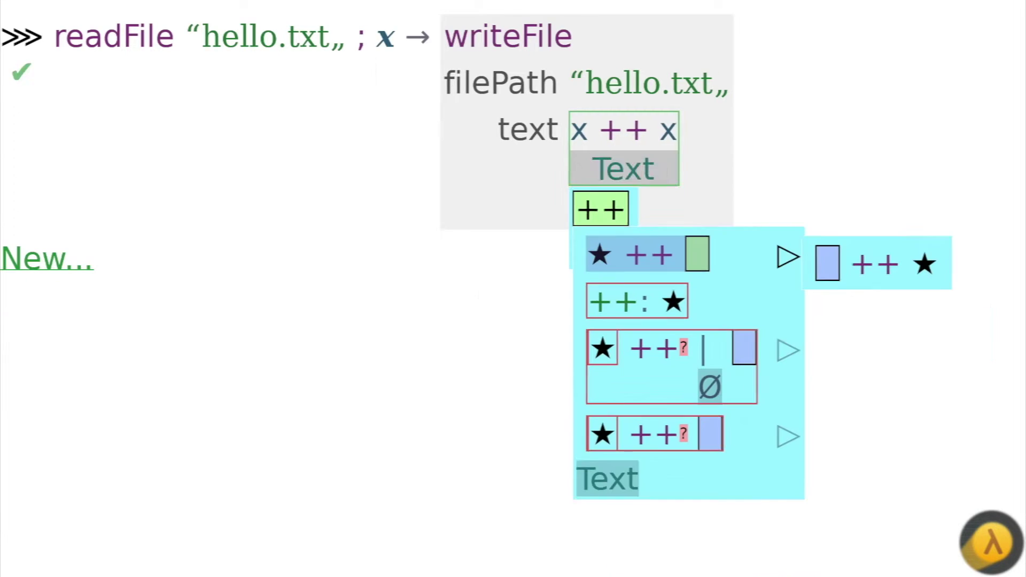
type("x")
- Append ++ x so writeFile writes x ++ x ++ x
key("Return")
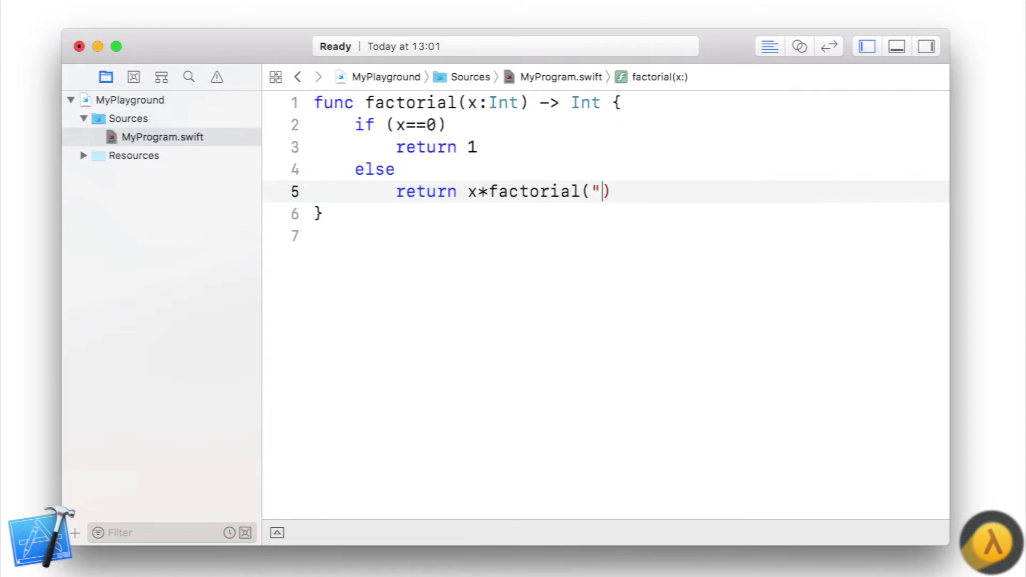
type("Potato\"")
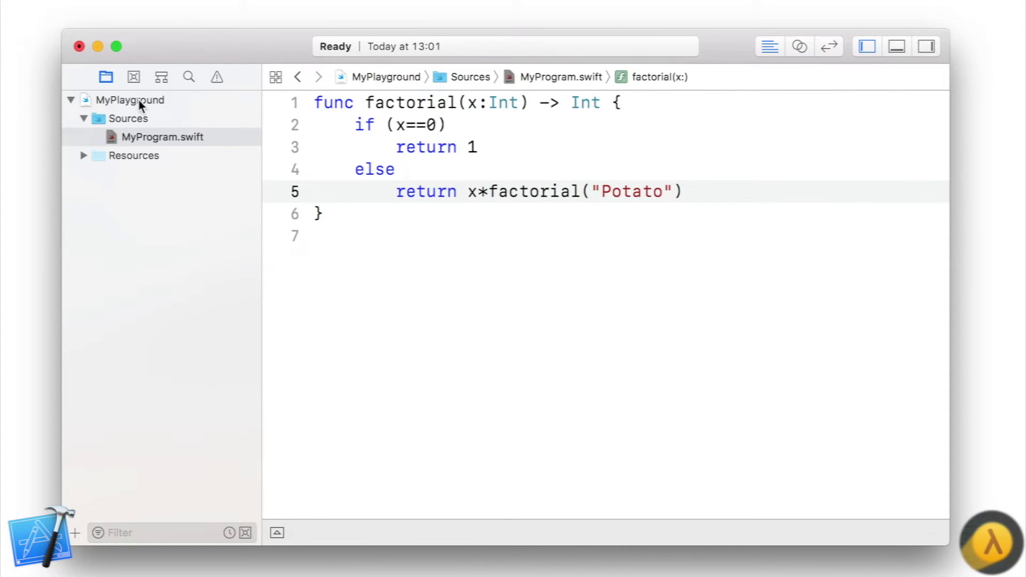
- End the else branch with factorial("Potato") and enter 2*3 on the MyPlayground page
left_click(136, 99)
type("2*3")
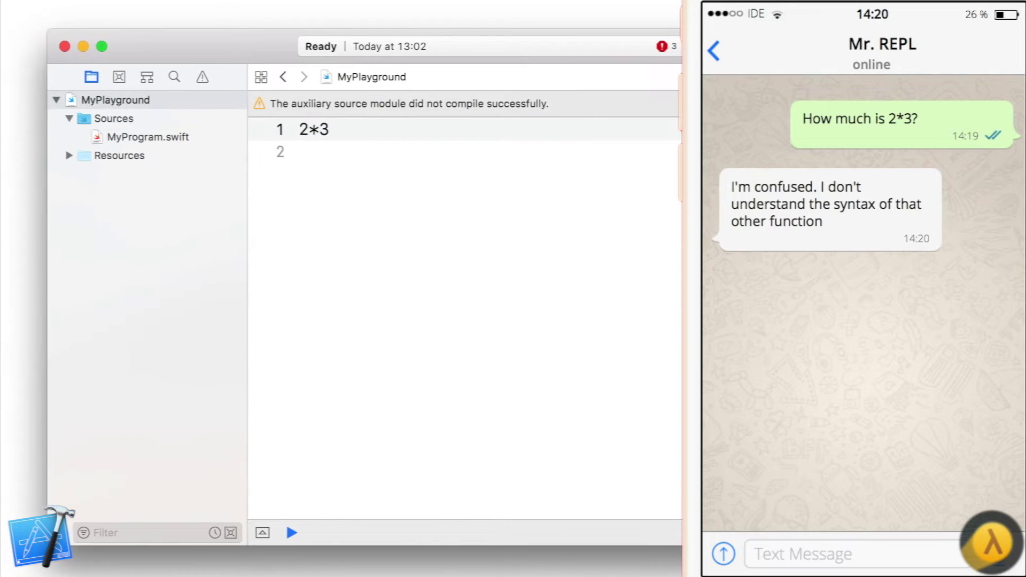
- In MyProgram.swift, wrap the if (x==0) and else branches in braces and dismiss the alert
left_click(169, 137)
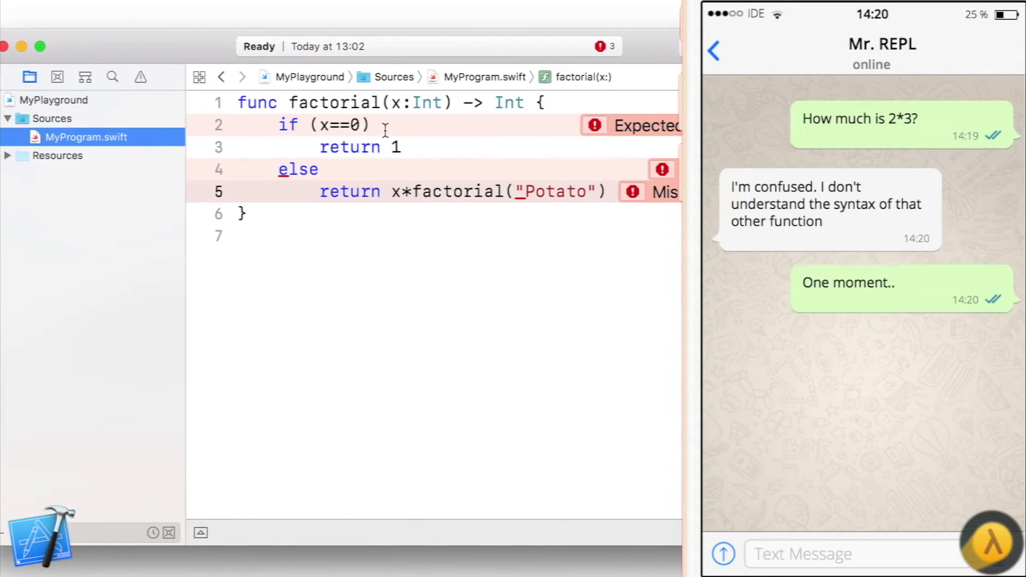
type("{")
key("Down")
key("Down")
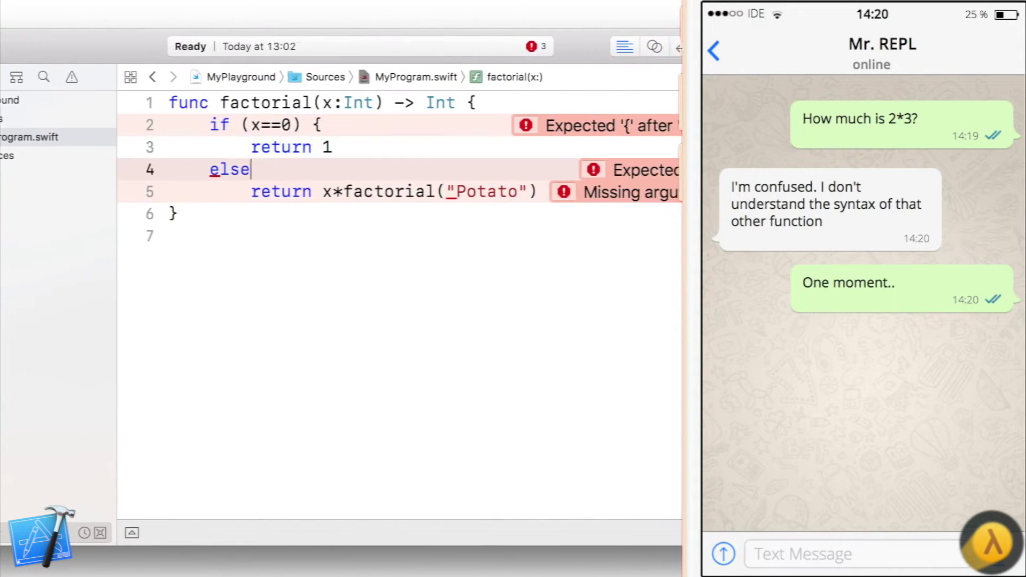
type("}")
key("End")
type("{")
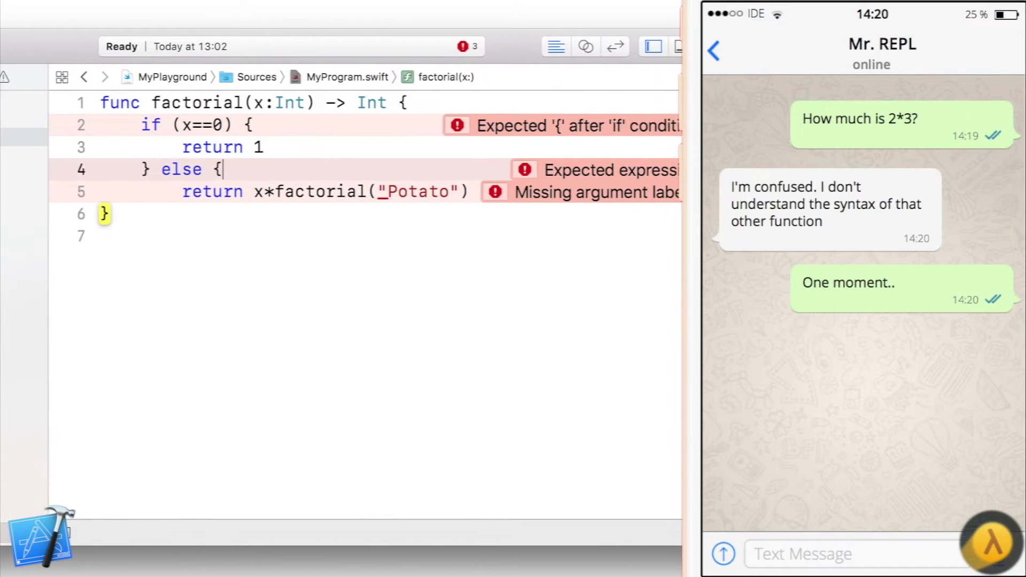
key("Down")
key("End")
key("Return")
type("}")
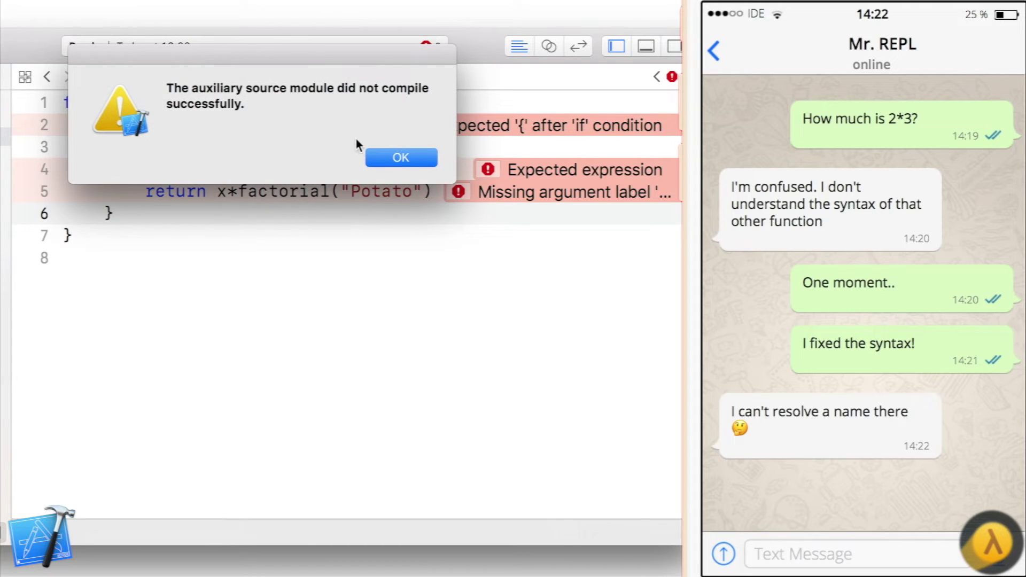
left_click(379, 156)
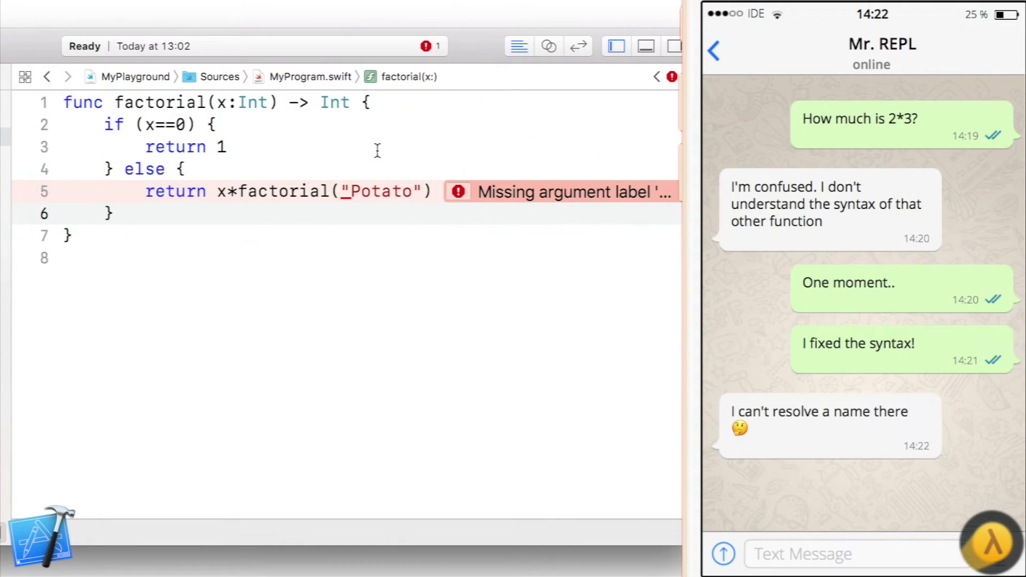
- Add the x: label and replace "Potato" with x-1 in the recursive call
left_click(343, 191)
type("x:")
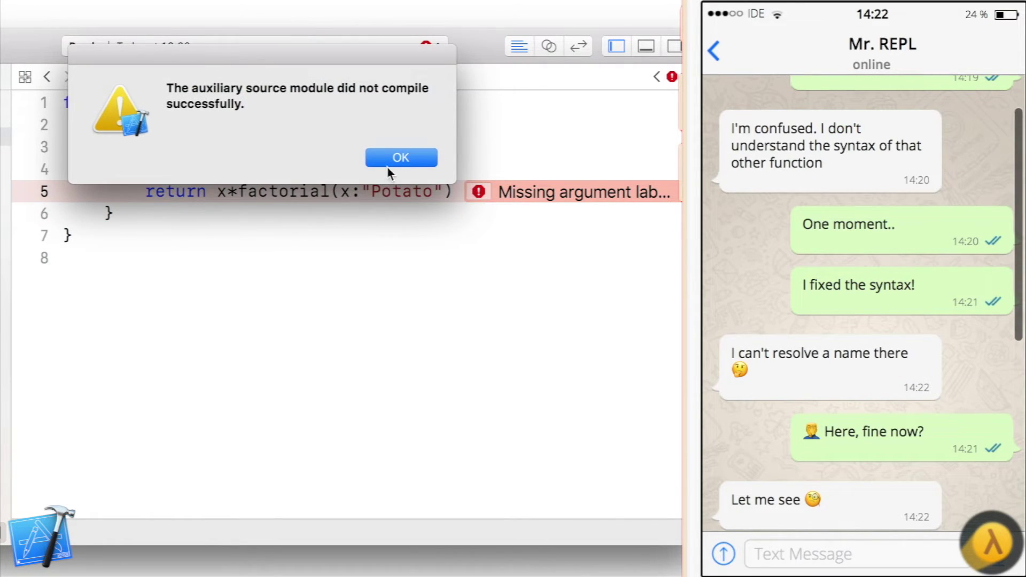
left_click(388, 160)
left_click_drag(363, 190, 443, 191)
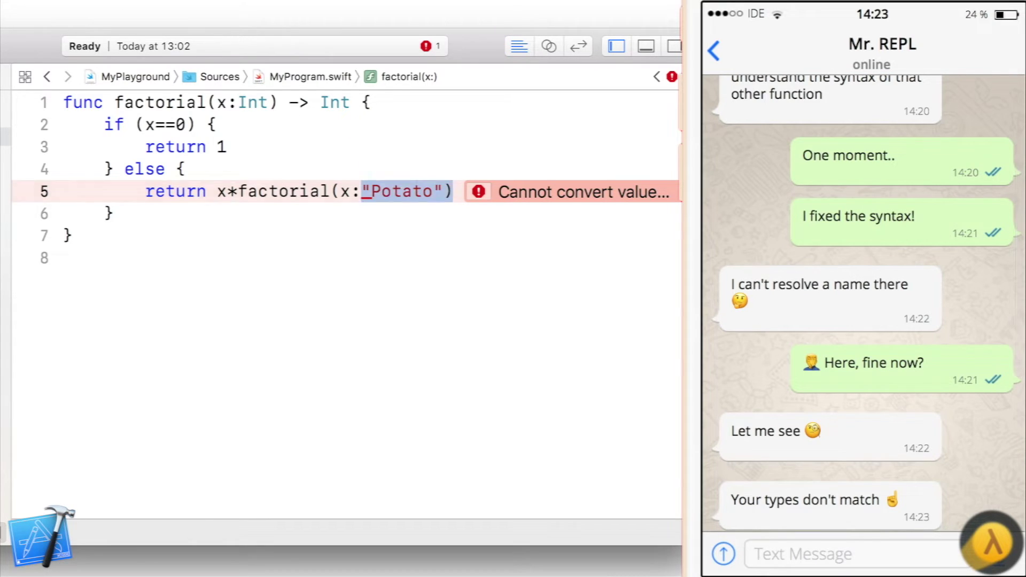
type("x-1")
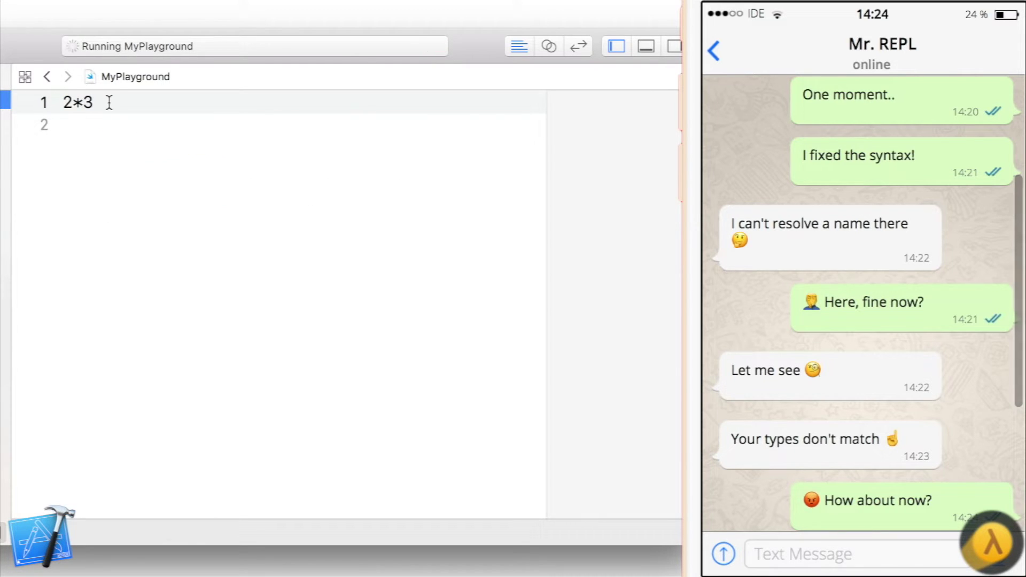
- Replace 2*3 with factorial(x:5), correcting the misspelled function name
key("super+a")
type("factora")
key("BackSpace")
type("ial(x:5")
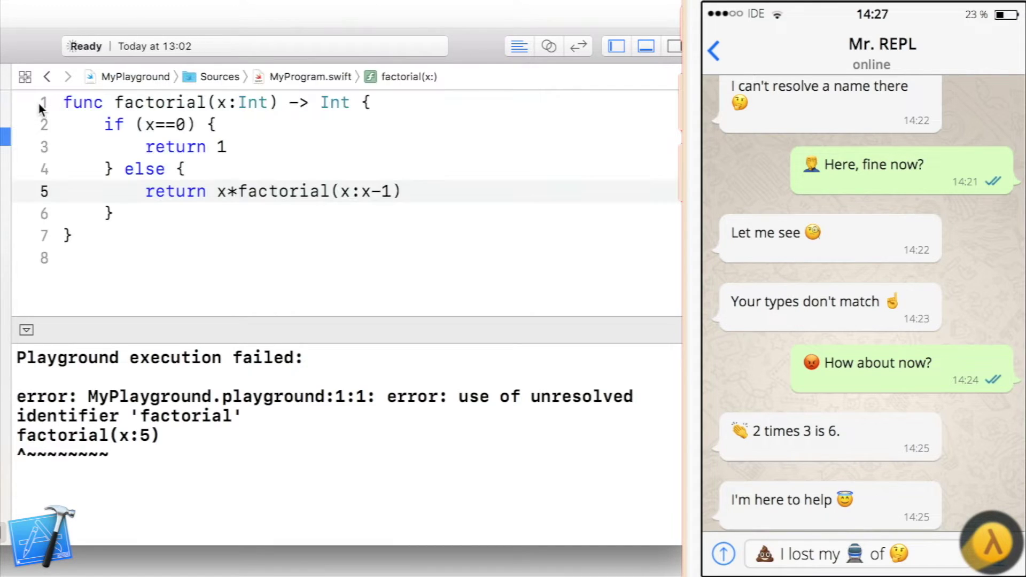
type("public")
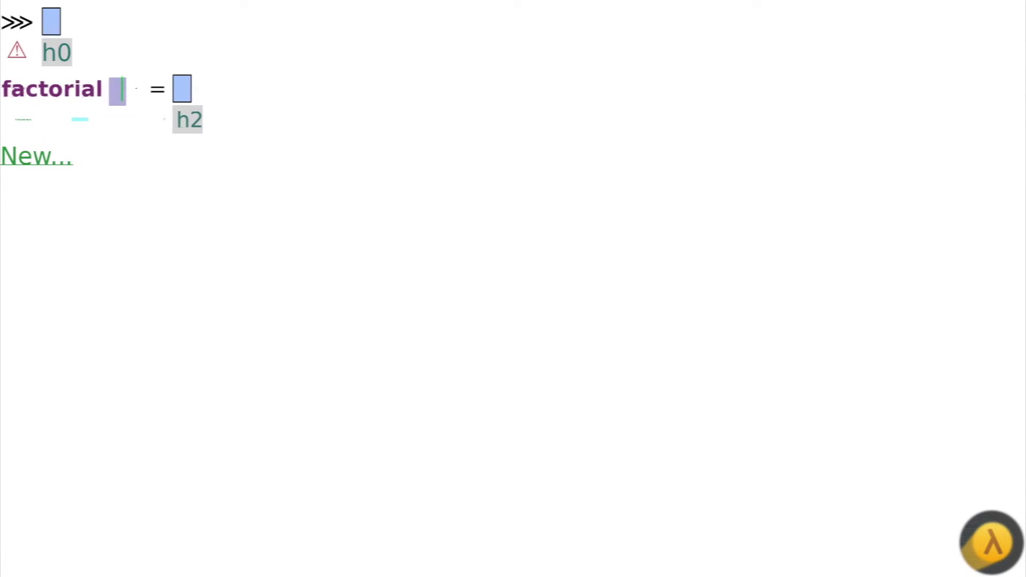
type("x = if")
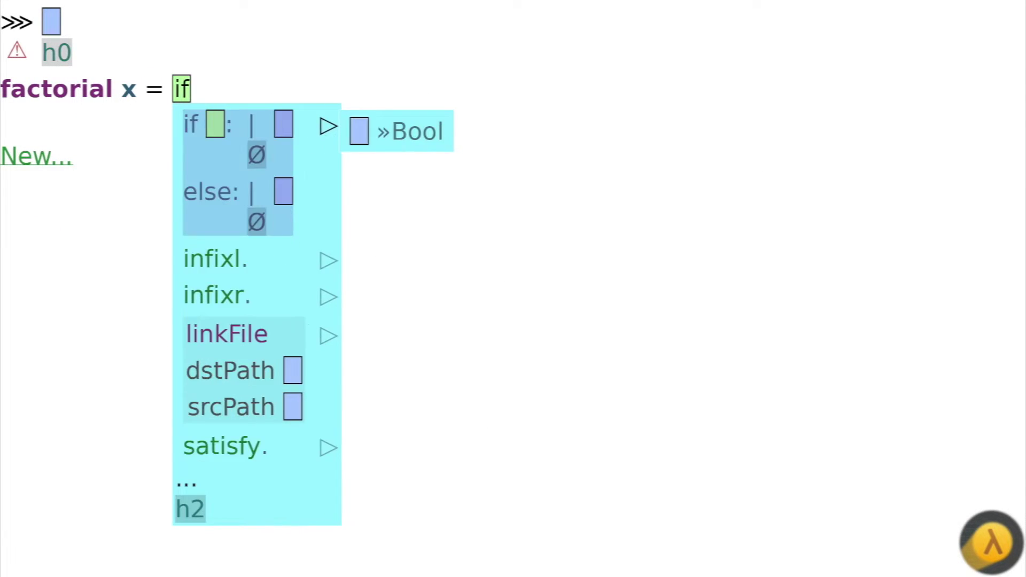
- Write factorial's body as if x == 0 then 1 else x * factorial "Potato"
key("space")
type("x == 0: |")
key("Tab")
type("1")
key("Tab")
type("x * ")
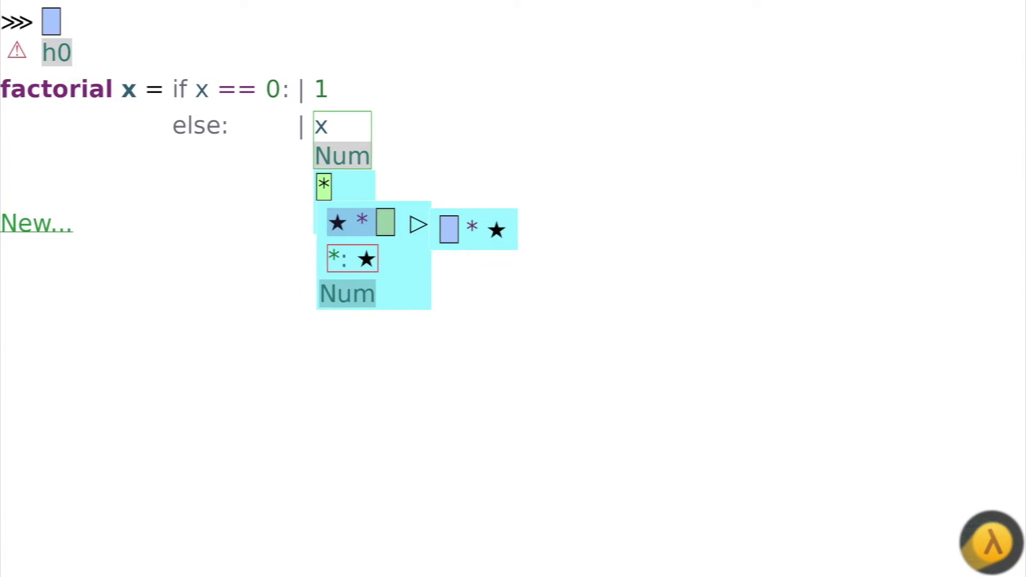
type("fa")
key("space")
type("\"")
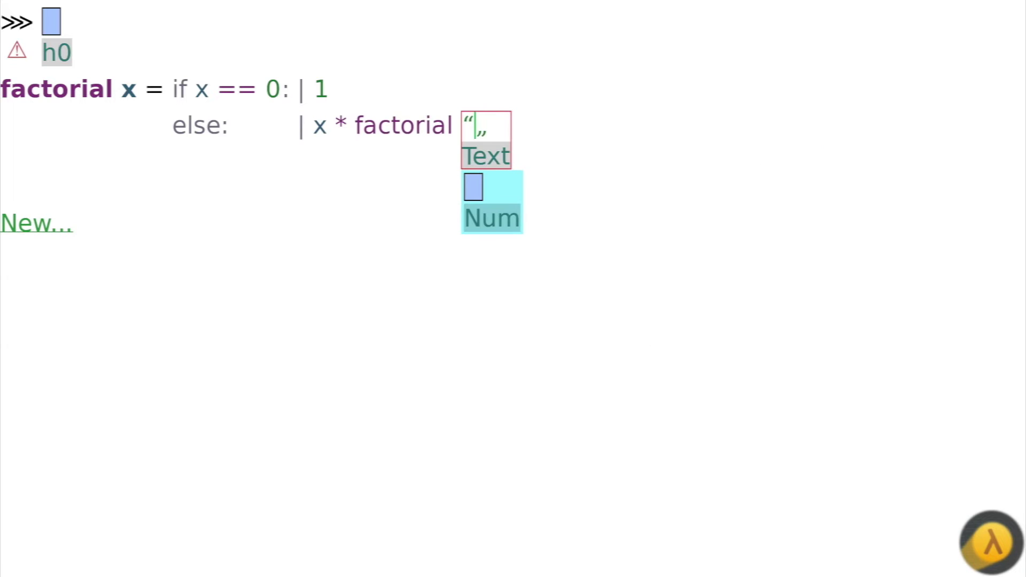
type("Potato")
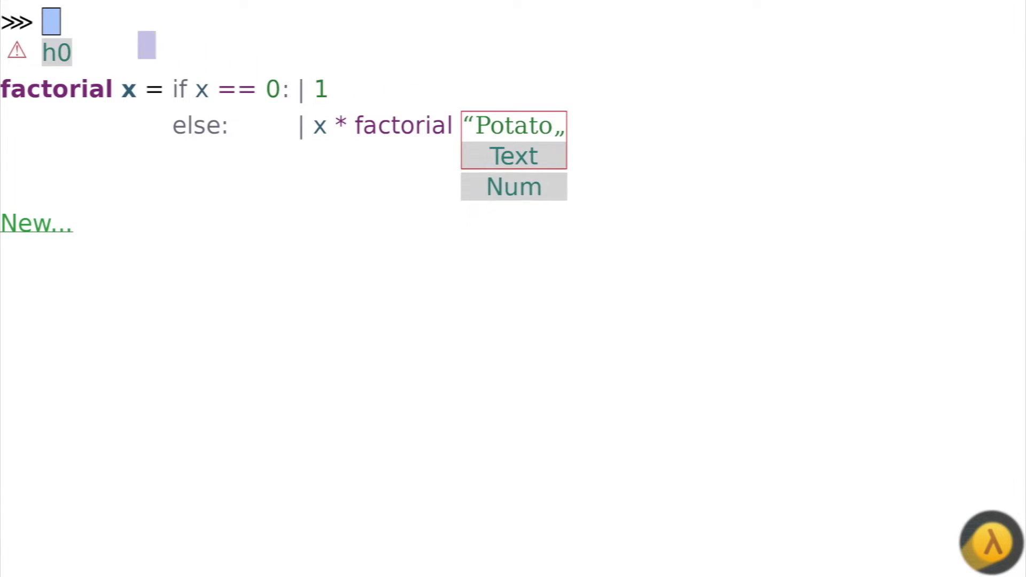
type("2*3")
- Replace the REPL's 2 * 3 with factorial 0, then change the argument to 2
key("shift+Left")
key("Delete")
type("fac")
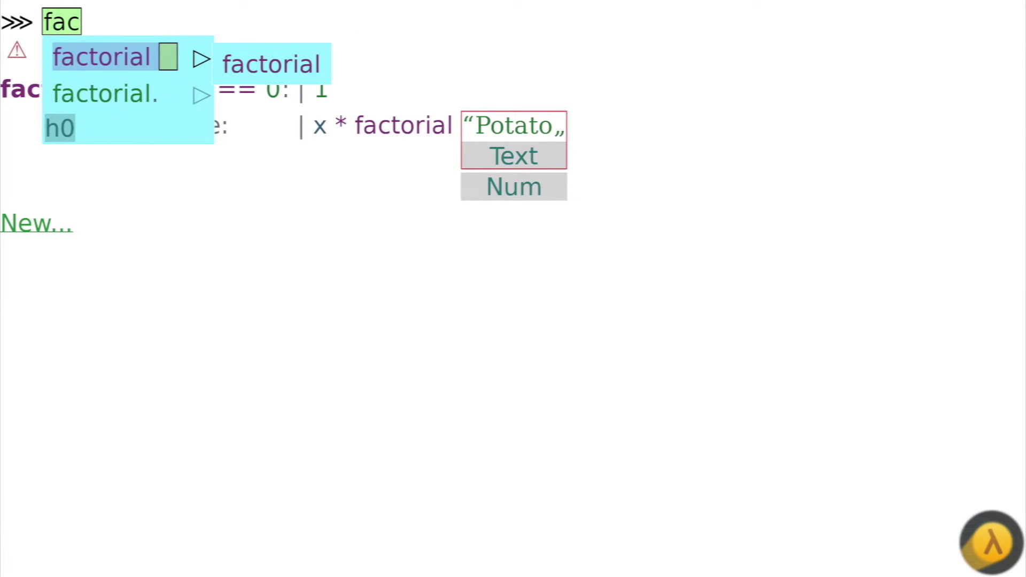
key("space")
type("0")
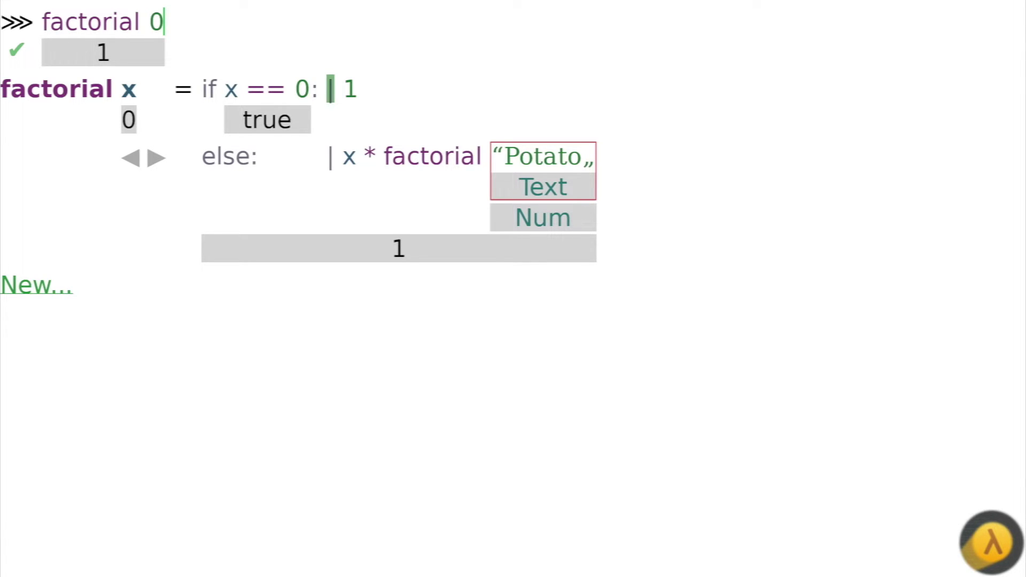
key("BackSpace")
type("2")
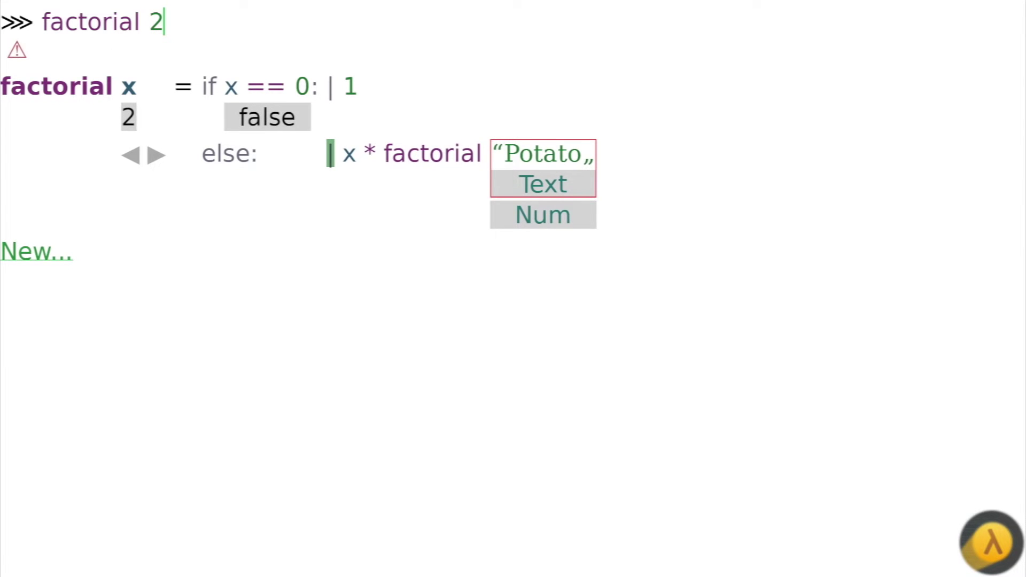
- Change the recursive call's Potato argument to x - 1
key("Up")
key("Down")
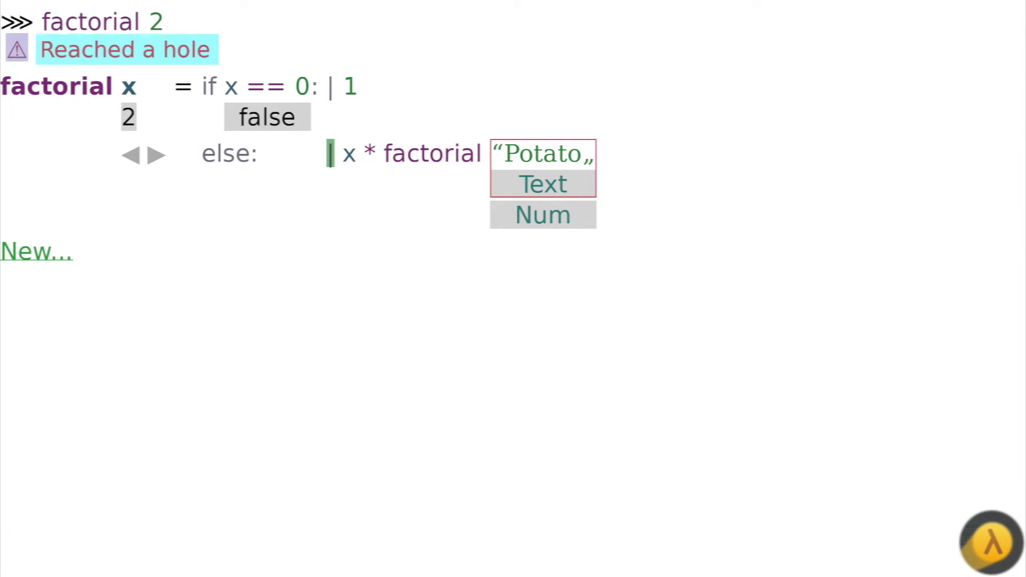
key("Return")
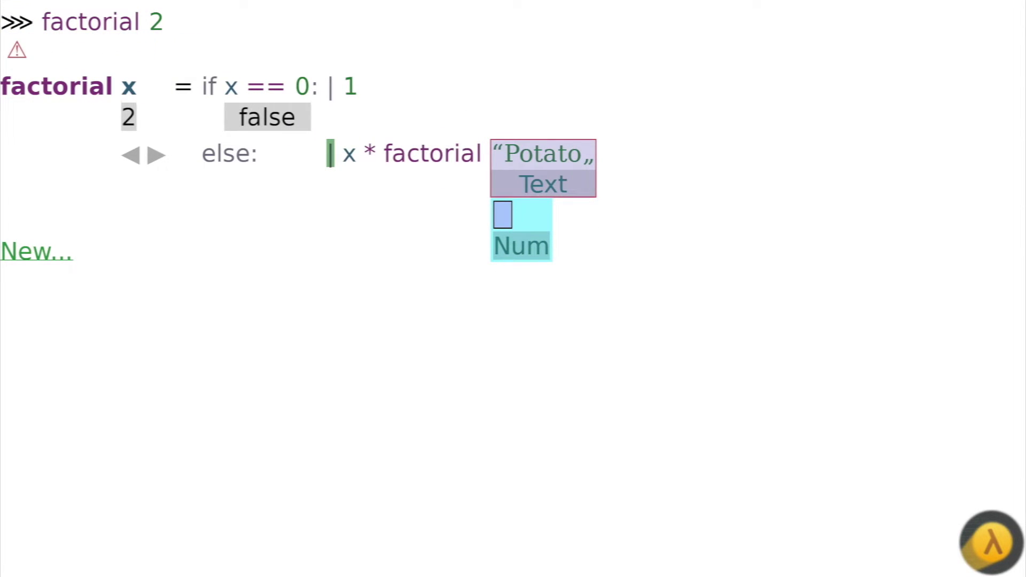
key("Delete")
type("x - ")
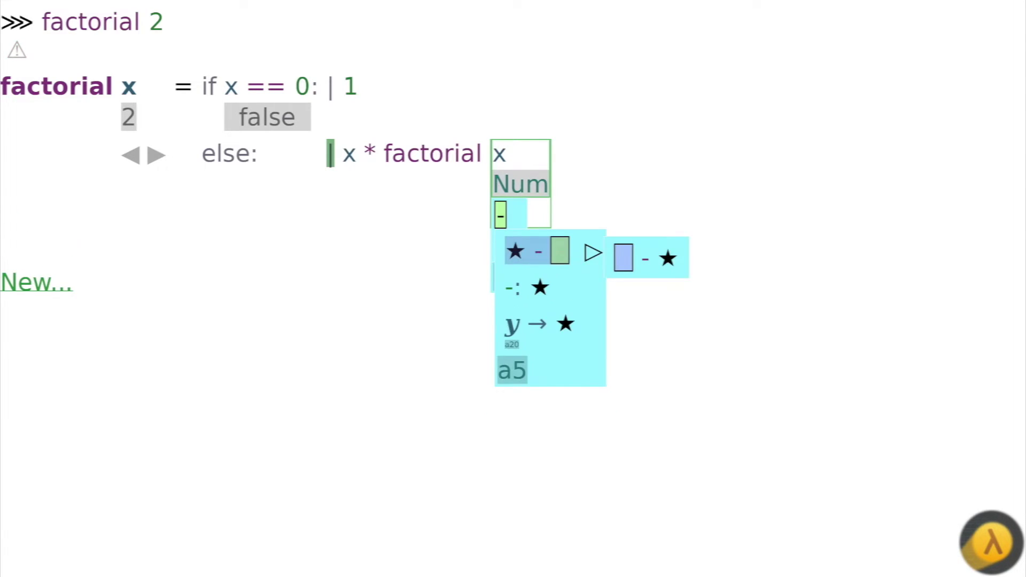
type("1")
key("Return")
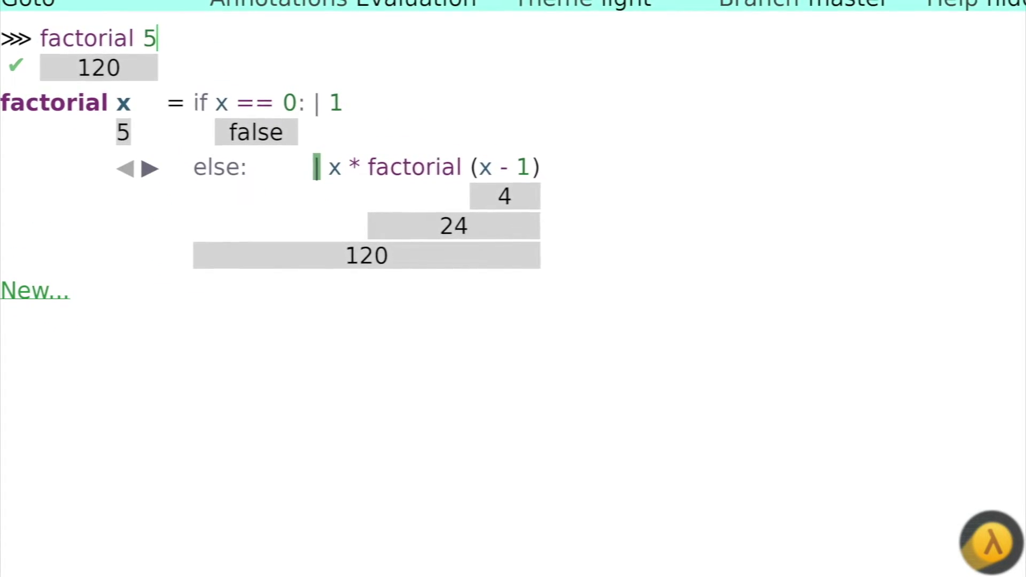
- Step through factorial 5's recursion levels, ending at x = 4
key("Tab")
key("Tab")
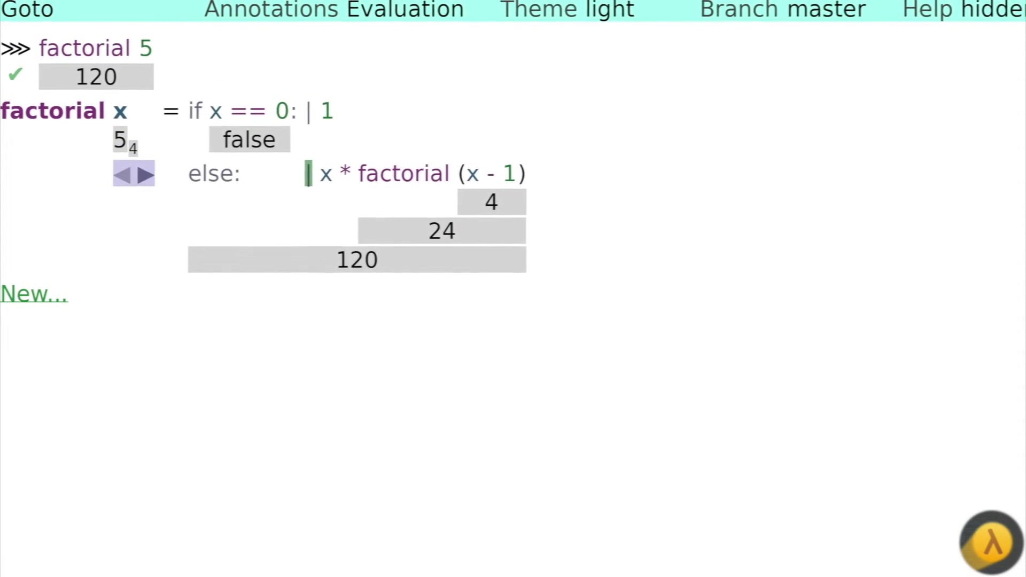
key("Right")
key("Right")
key("Right")
key("Right")
key("Right")
key("Left")
key("Left")
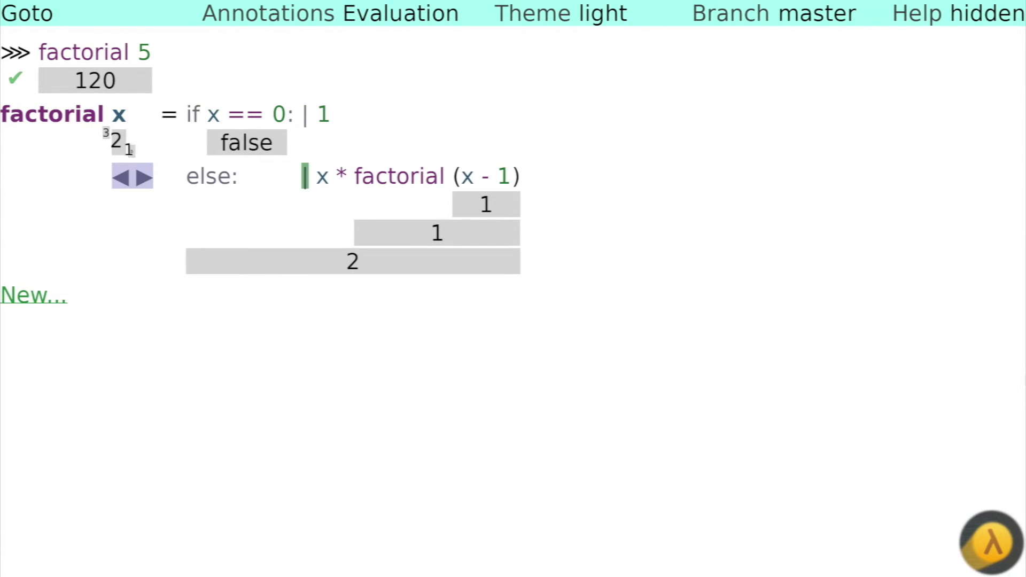
key("Left")
key("Left")
key("Left")
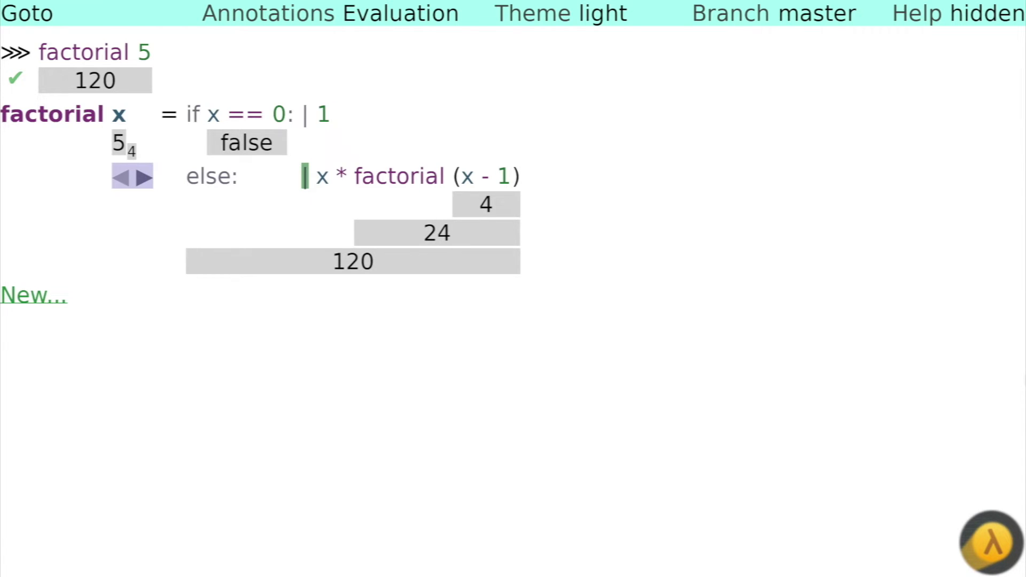
key("Right")
- Change the Annotations setting from evaluation values to None
key("Up")
key("Up")
key("Up")
key("Return")
key("Down")
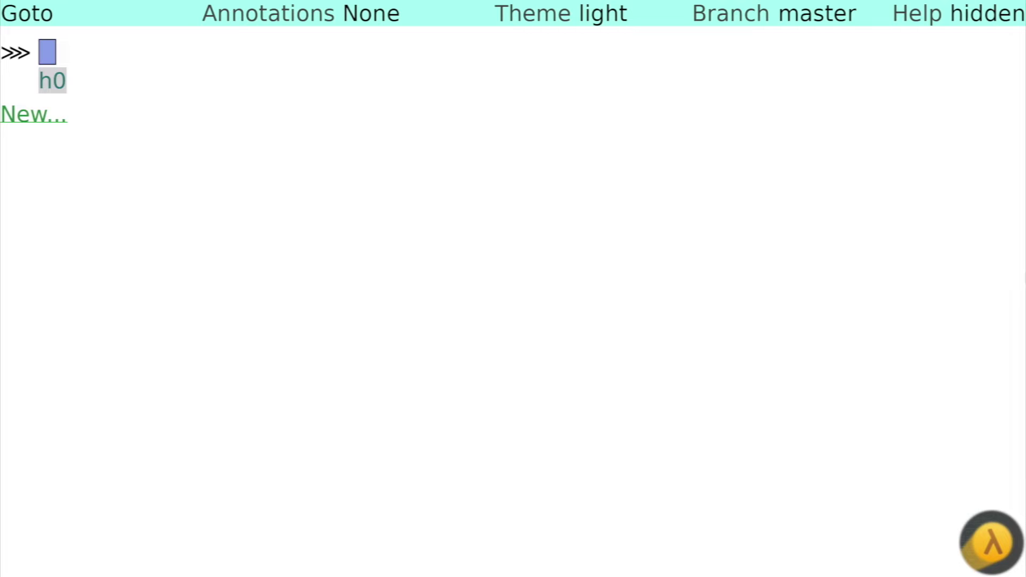
type("1 + s")
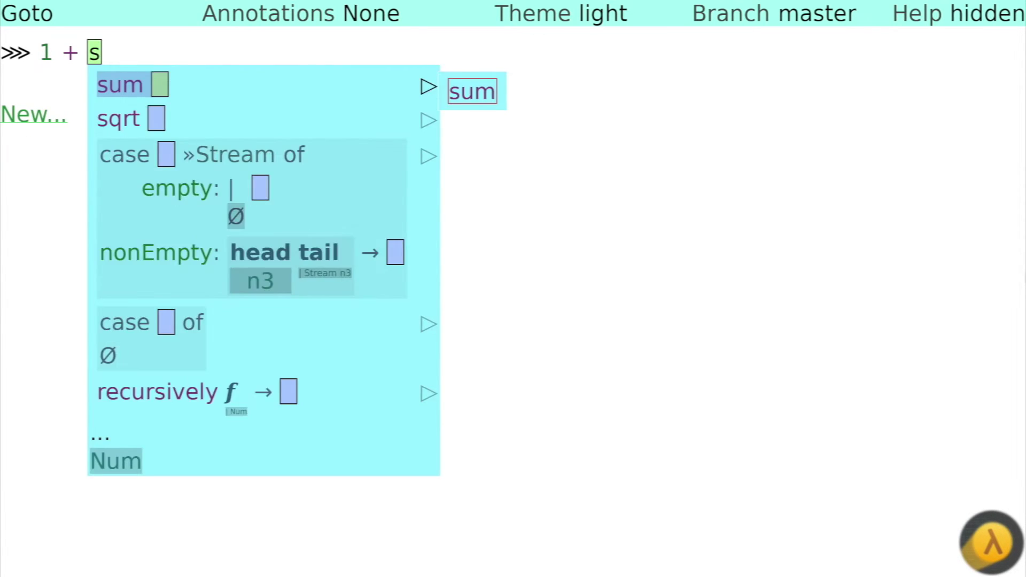
type("qrt 5")
- Enter (1 + sqrt 5) / 2 in the REPL and set Annotations to Evaluation
key("shift+Left")
key("shift+Left")
key("shift+Left")
type("/ 2")
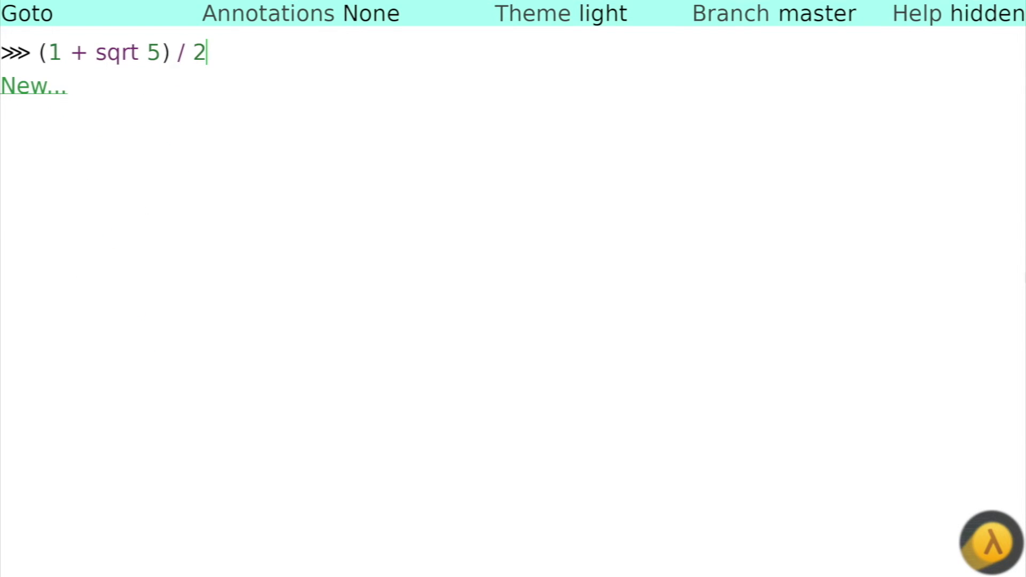
key("Return")
key("Up")
key("Up")
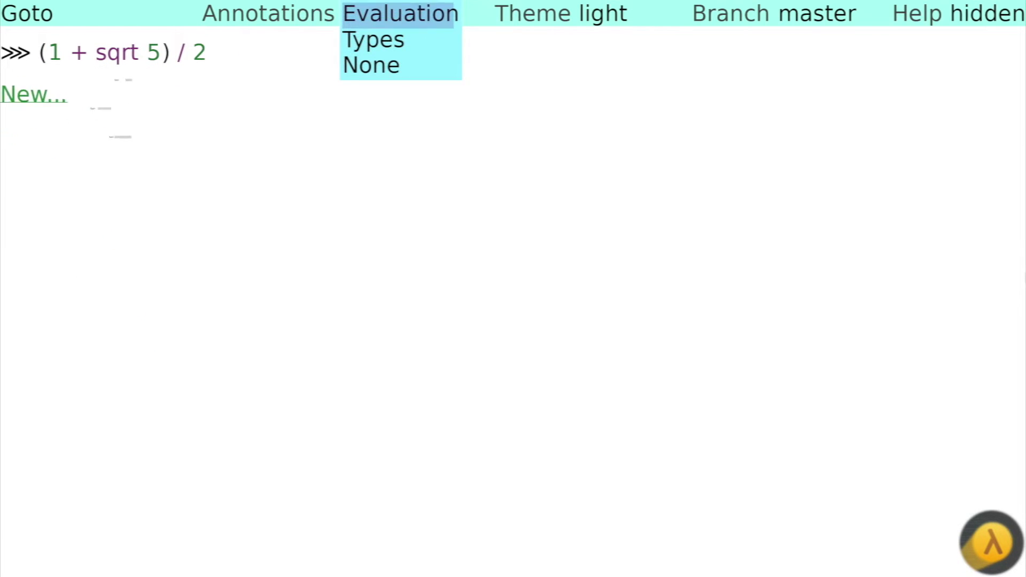
key("Return")
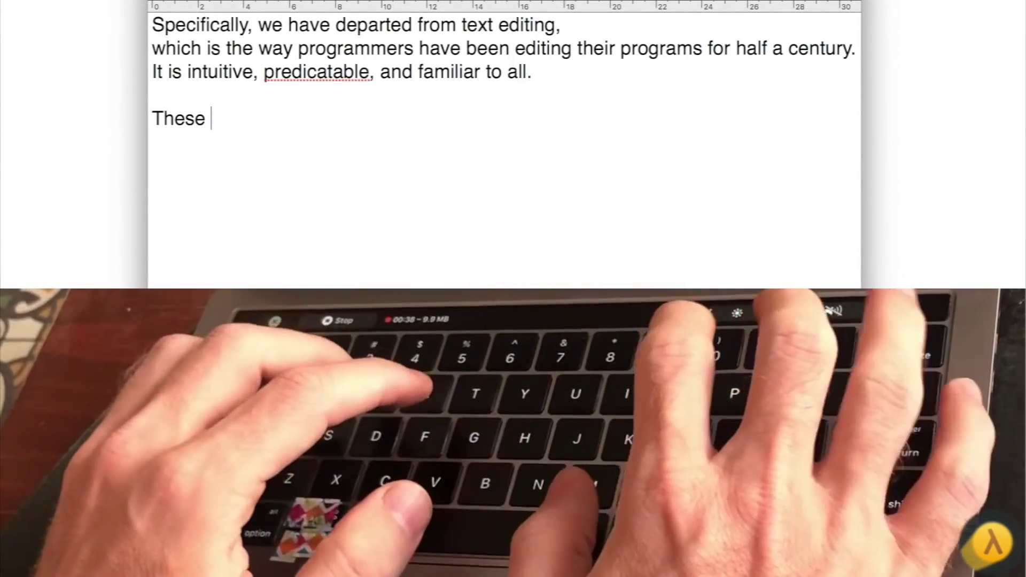
type("advantages of text editing")
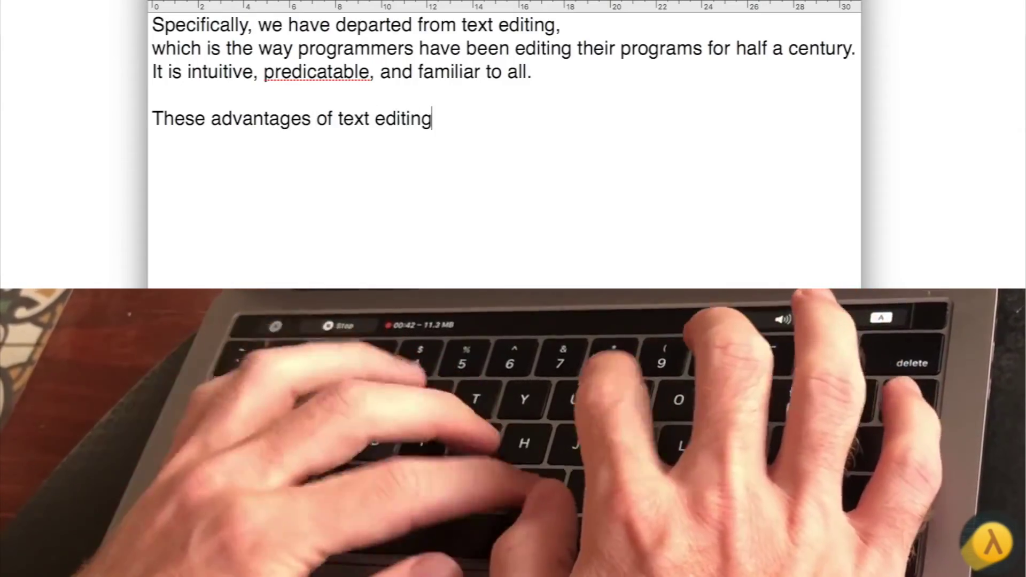
type(" stem from one core ")
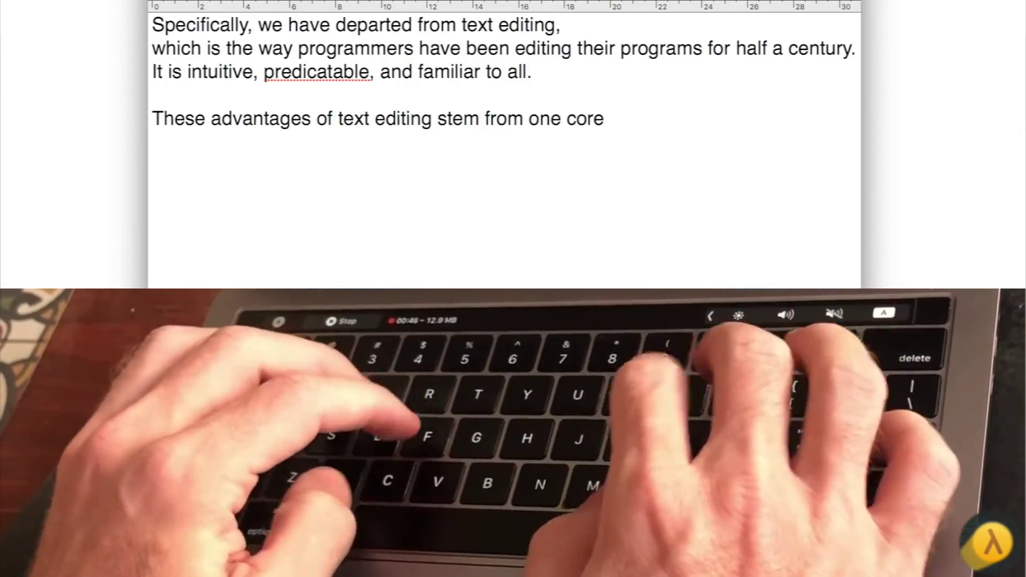
type("principle:")
- Type the core-principle paragraph and the 'What You Type Is What You See (WYTIWYS)' line
key("Return")
key("Return")
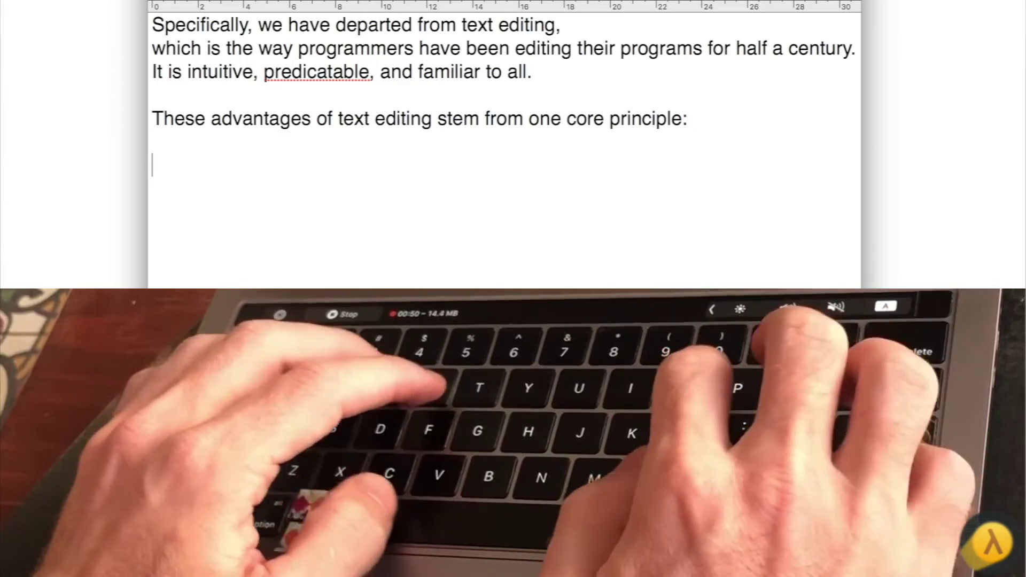
type("What You Type Is What Y")
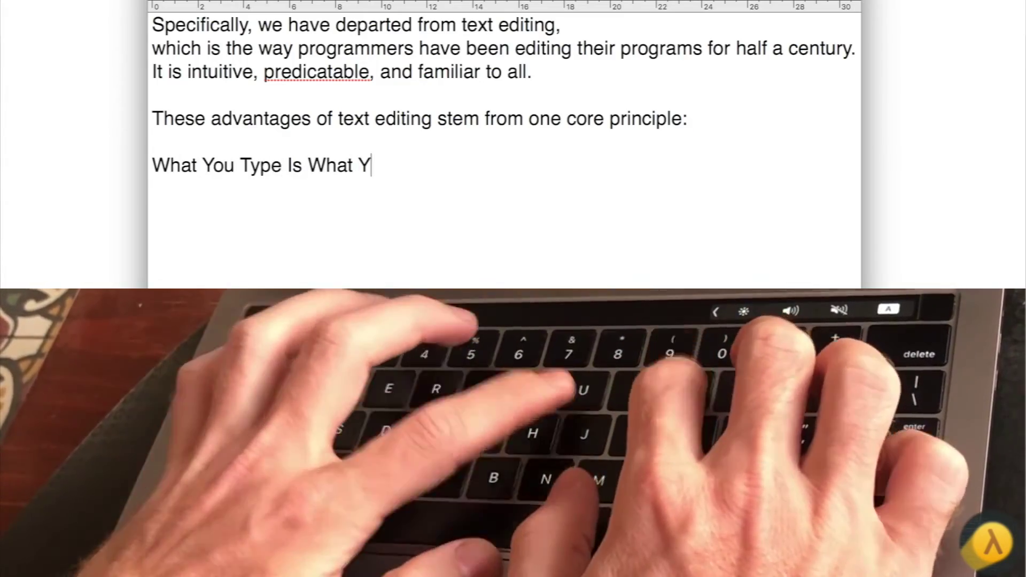
type("ou See, or: WYT")
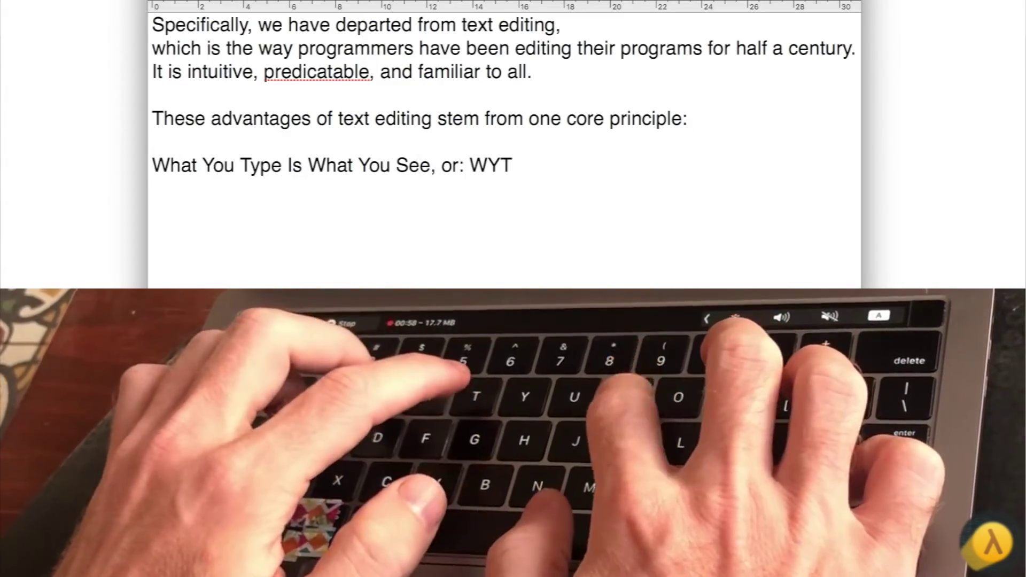
type("IWYS.")
key("Return")
key("Return")
type("M")
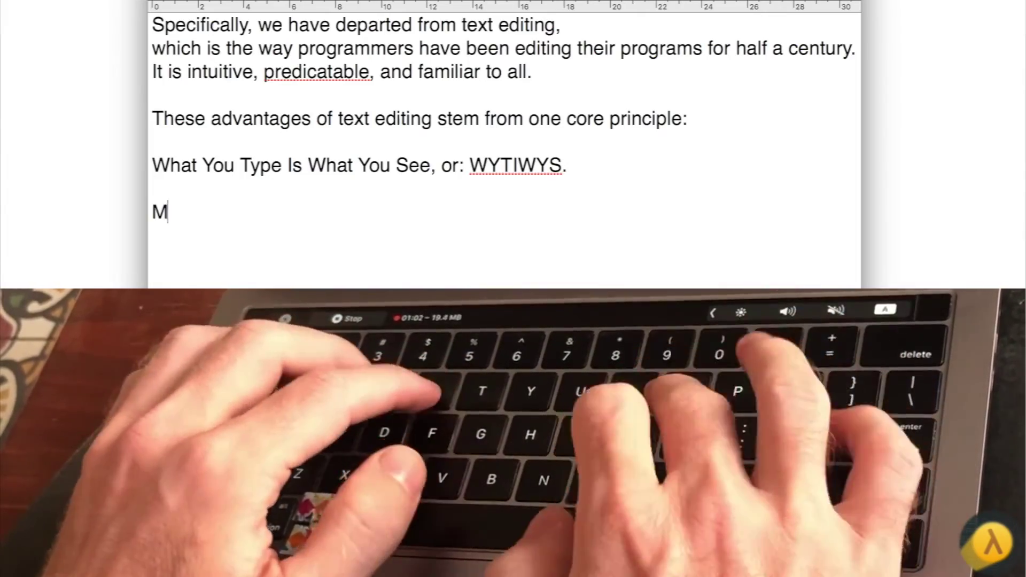
type("odern IDEs augmen")
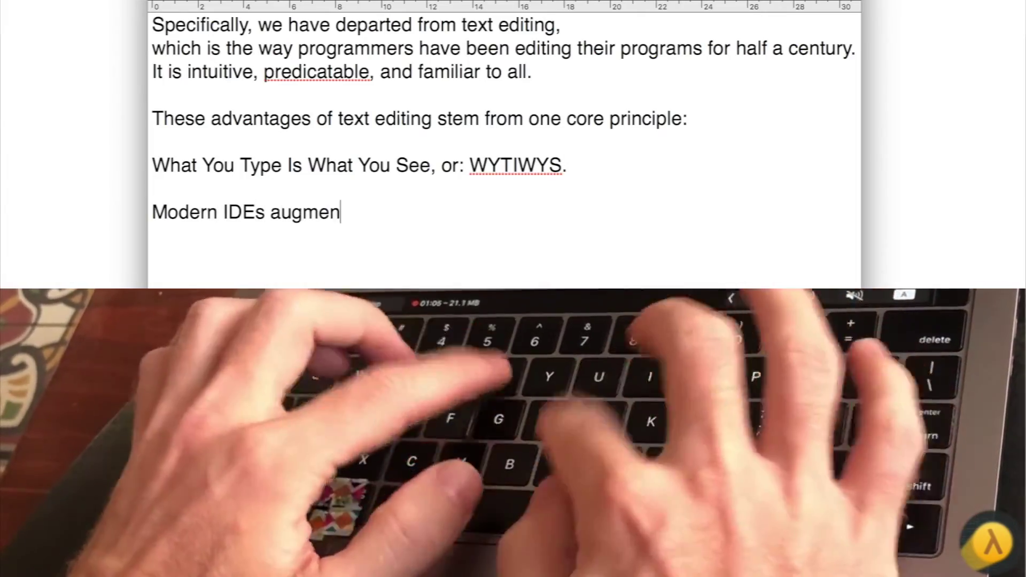
type("t this basice interface w")
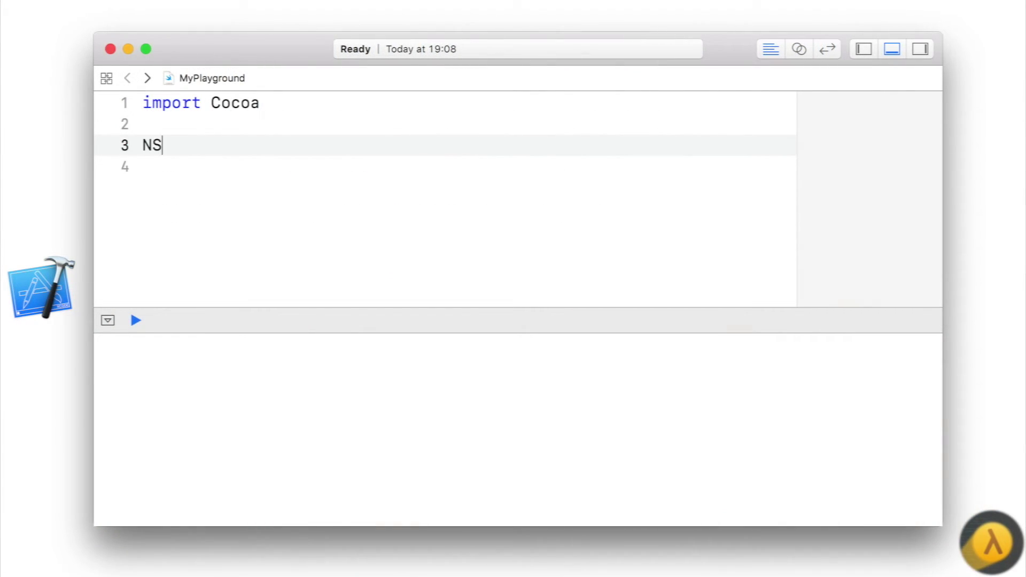
type("Wi")
- Insert NSWindow(contentRect:) with NSRect x 0, y 0, width 800, height 600
key("Return")
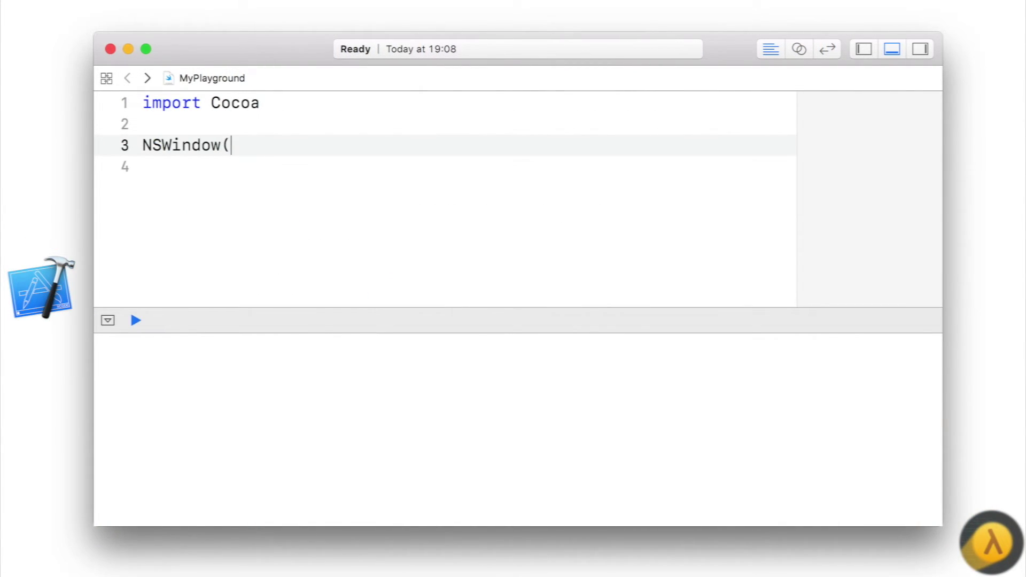
key("Return")
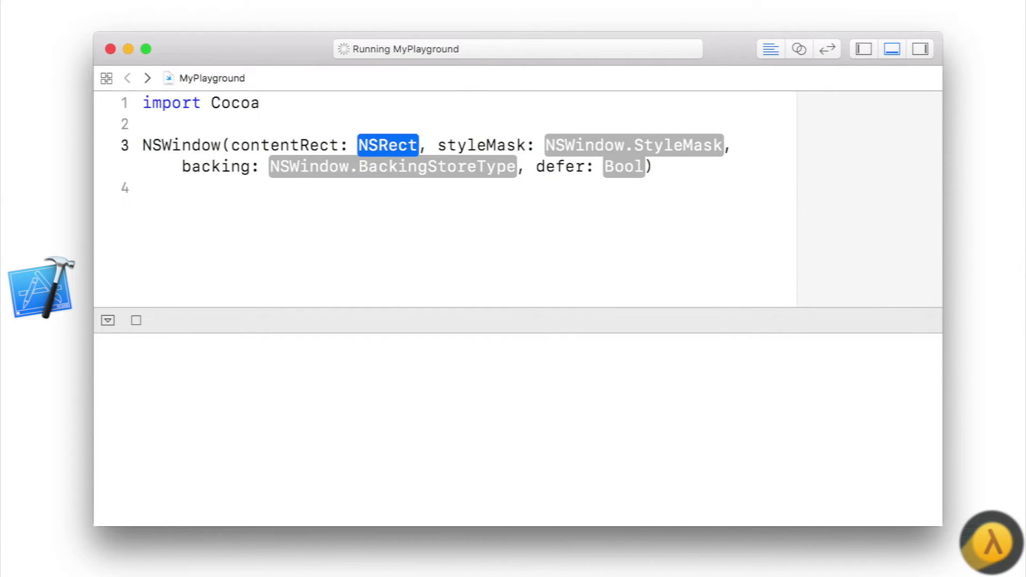
type("NSRect")
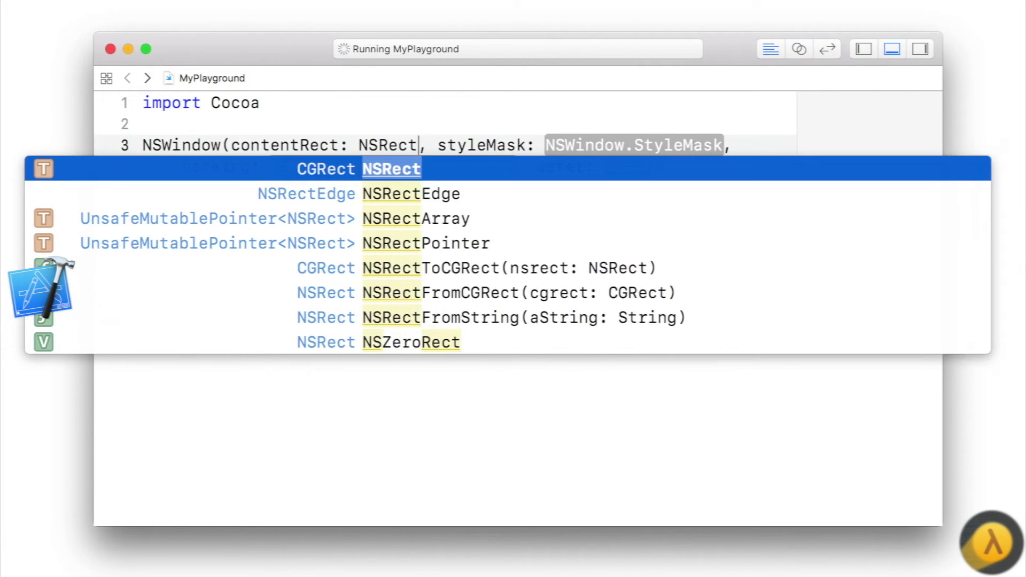
type("(x")
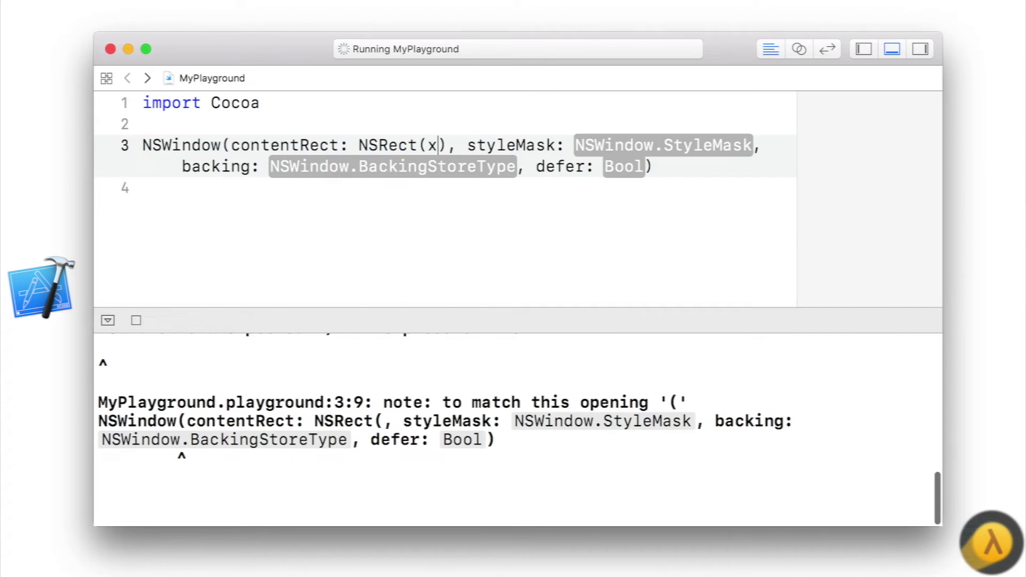
key("Return")
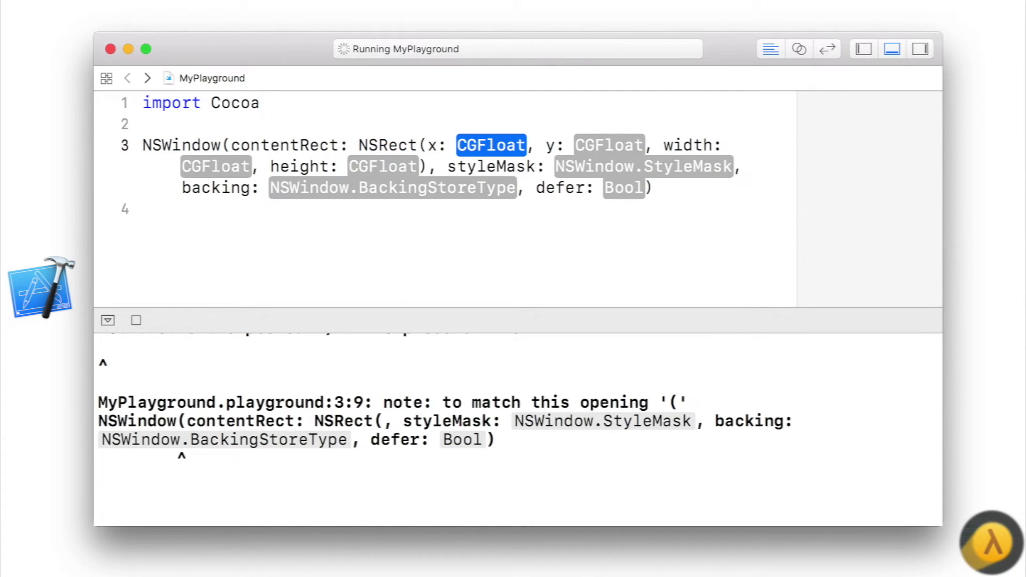
type("0")
key("Tab")
type("0")
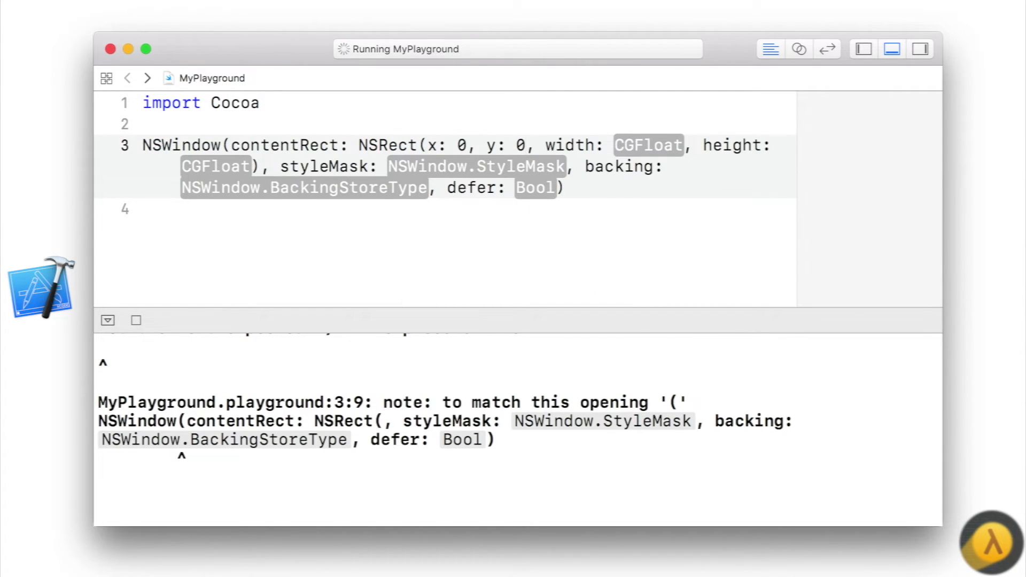
key("Tab")
type("800")
key("Tab")
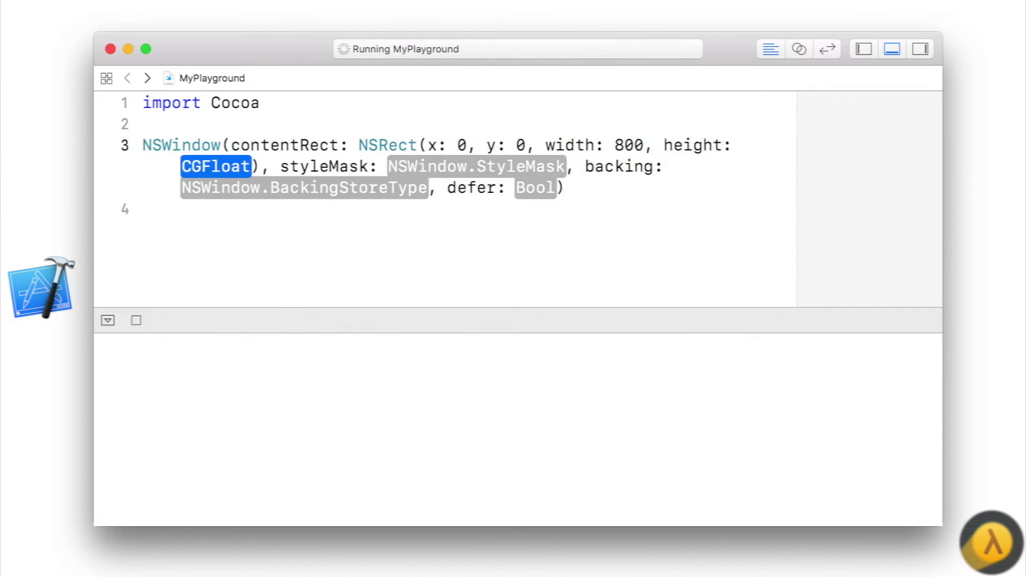
type("600")
key("Tab")
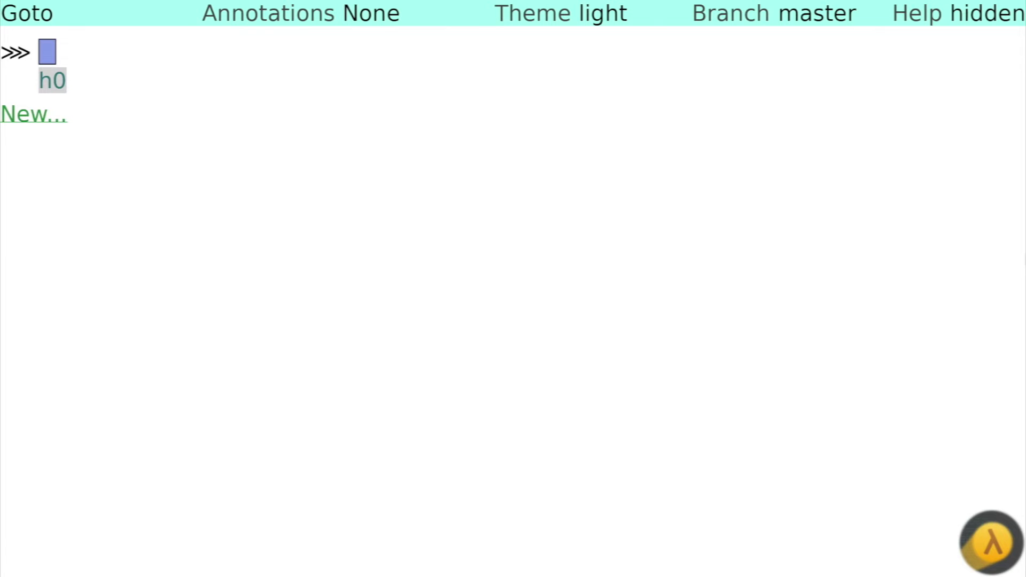
type("i")
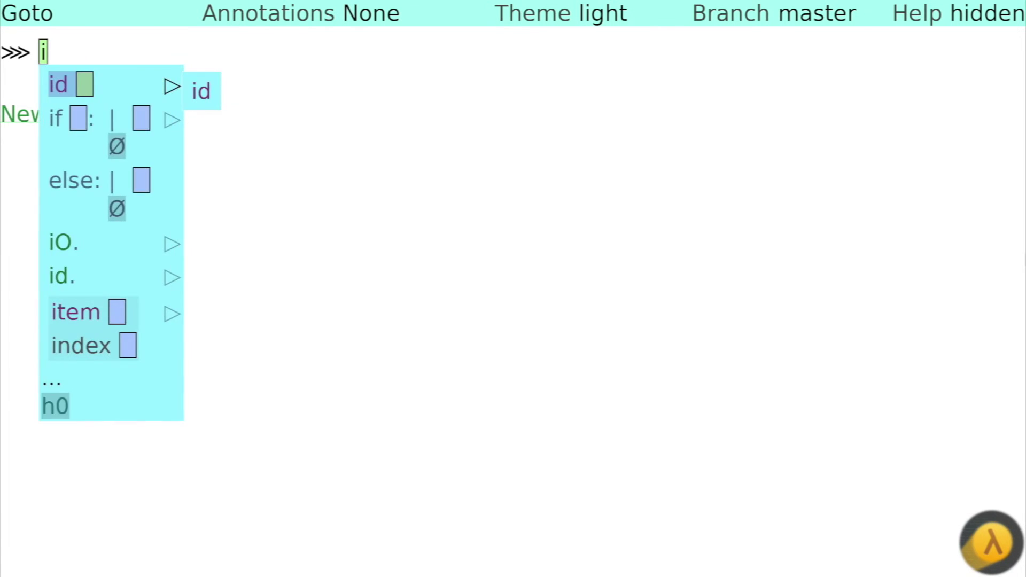
type("ter")
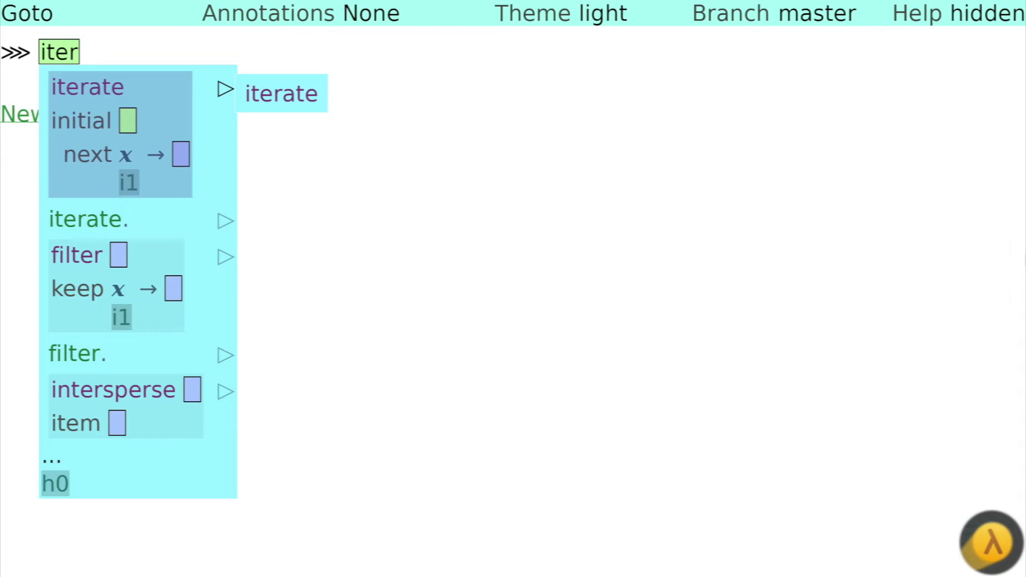
- Enter iterate in the REPL with an initial record holding a cur field
key("Return")
type("{")
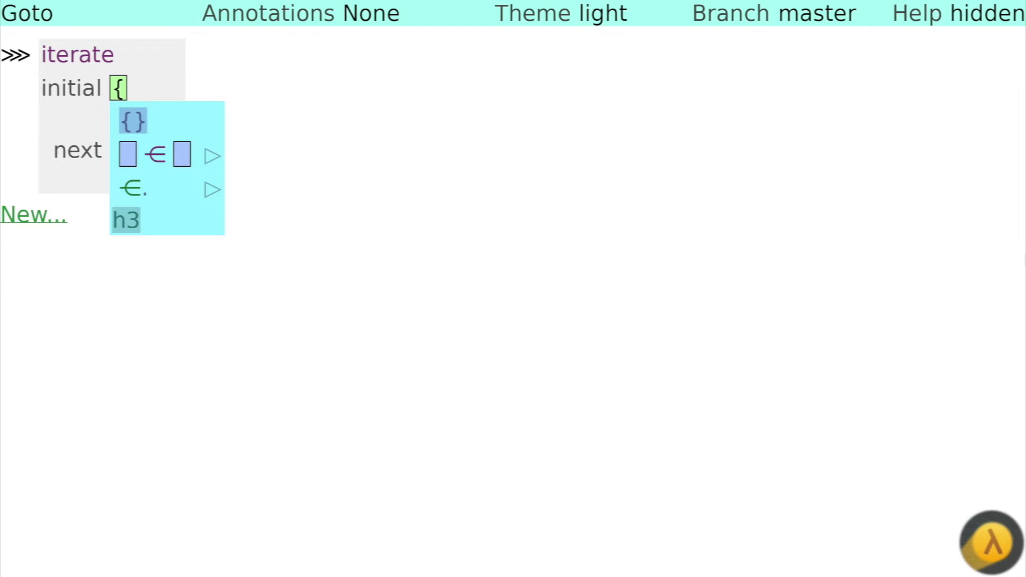
type("cu}")
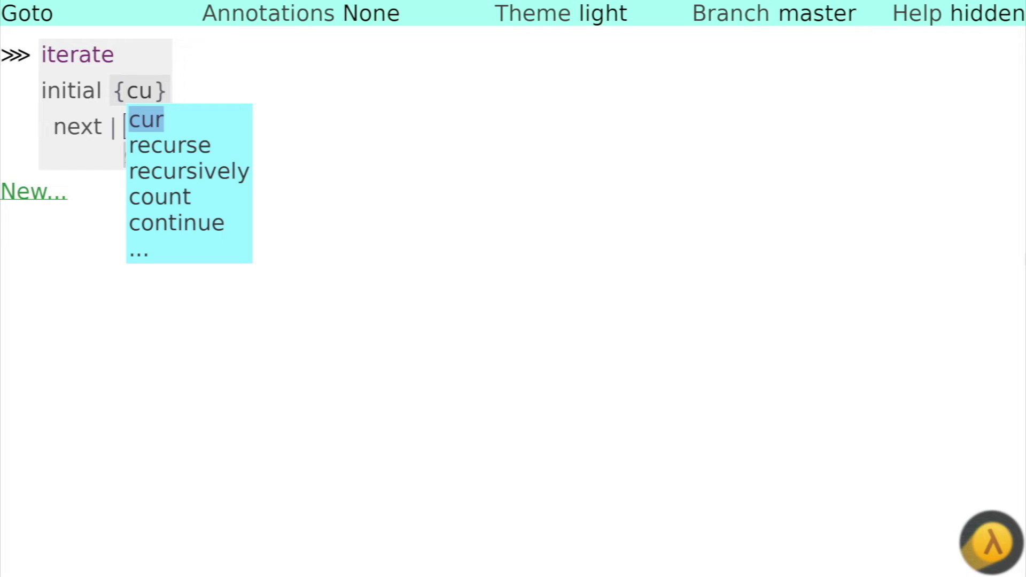
key("space")
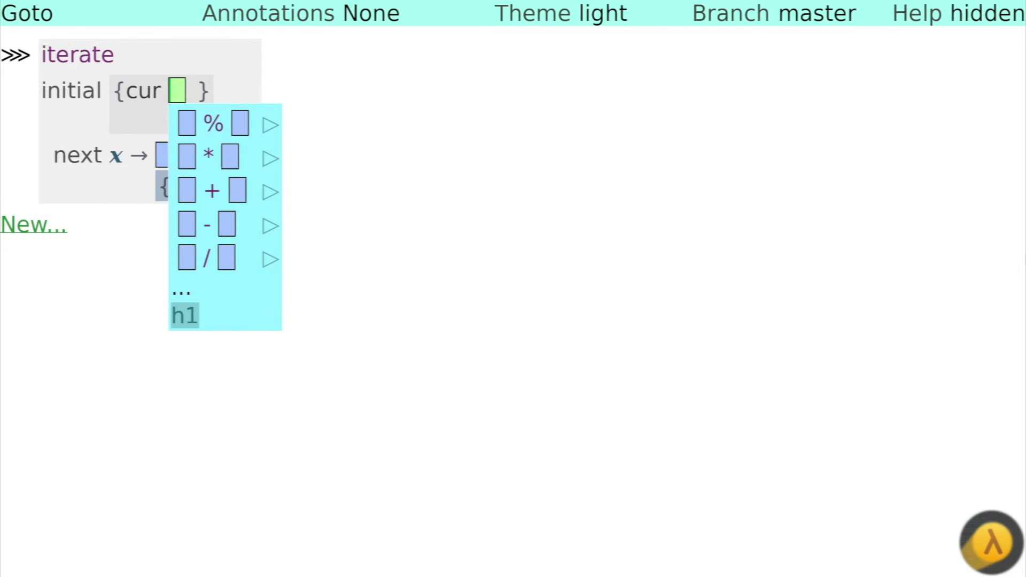
type("1")
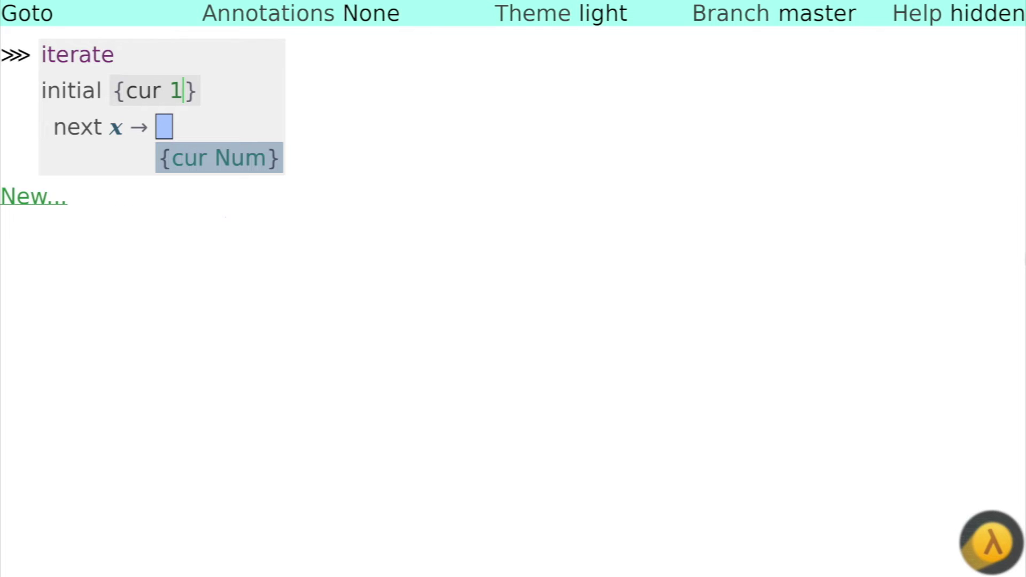
type(",")
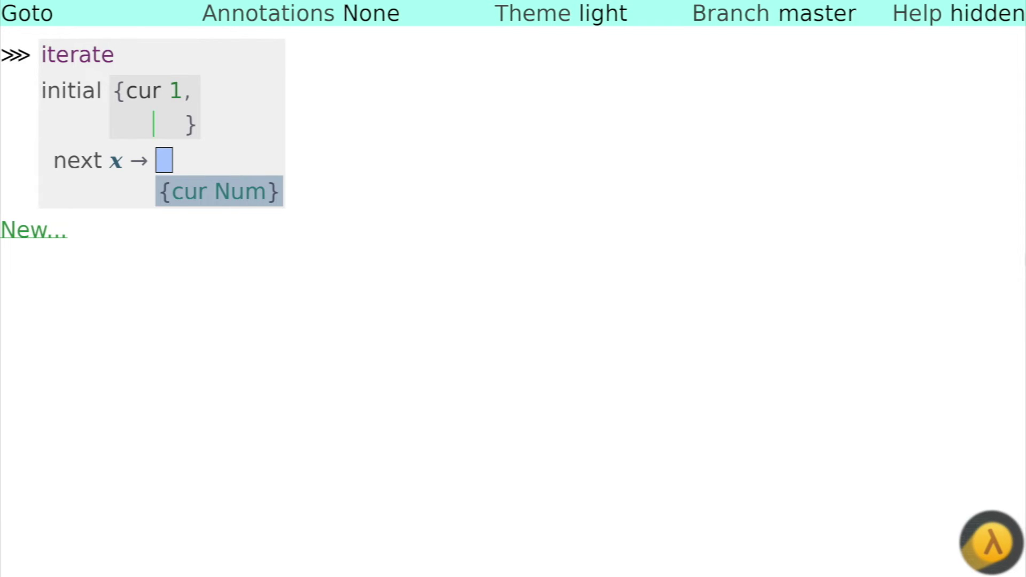
type("pre")
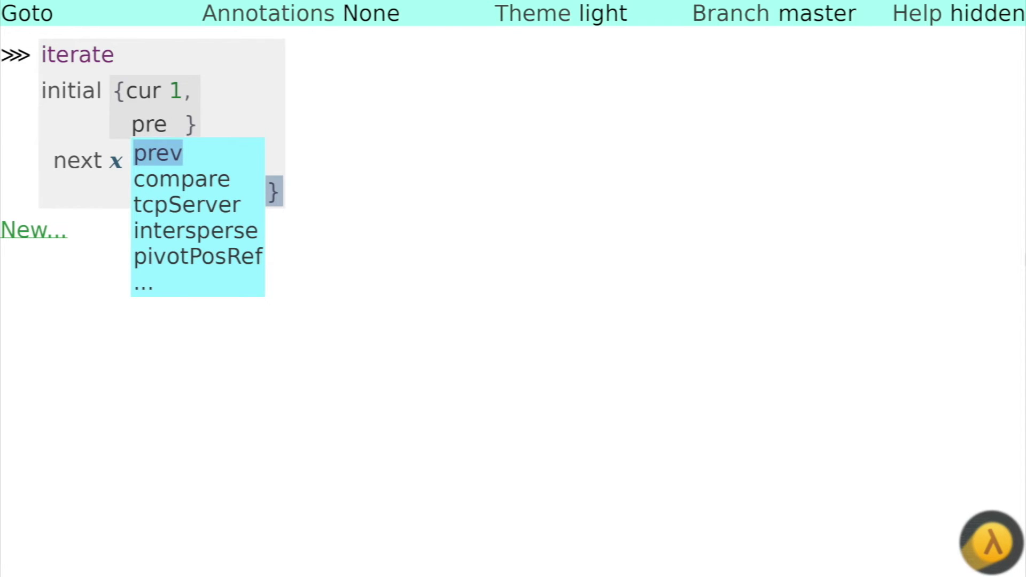
- Fill the initial record as cur 1, prev 0
key("space")
type("0")
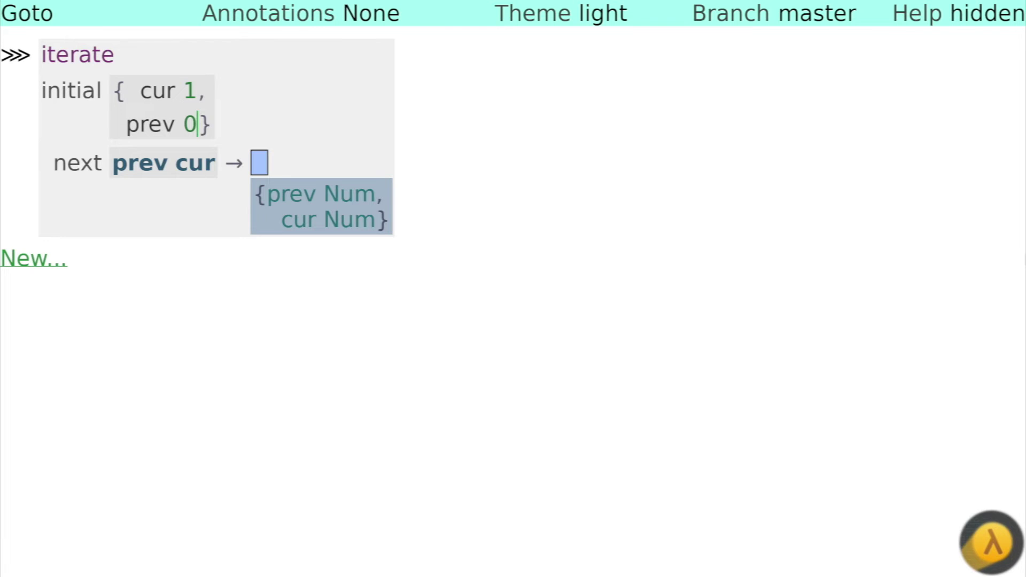
- Make the step function return the record cur = cur + prev, prev = cur
key("Tab")
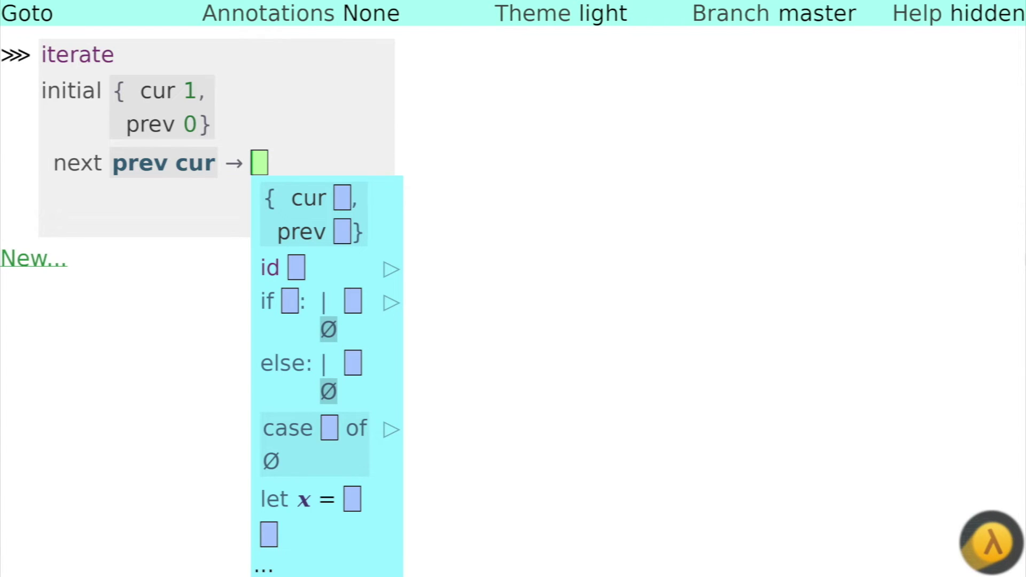
type("{ ")
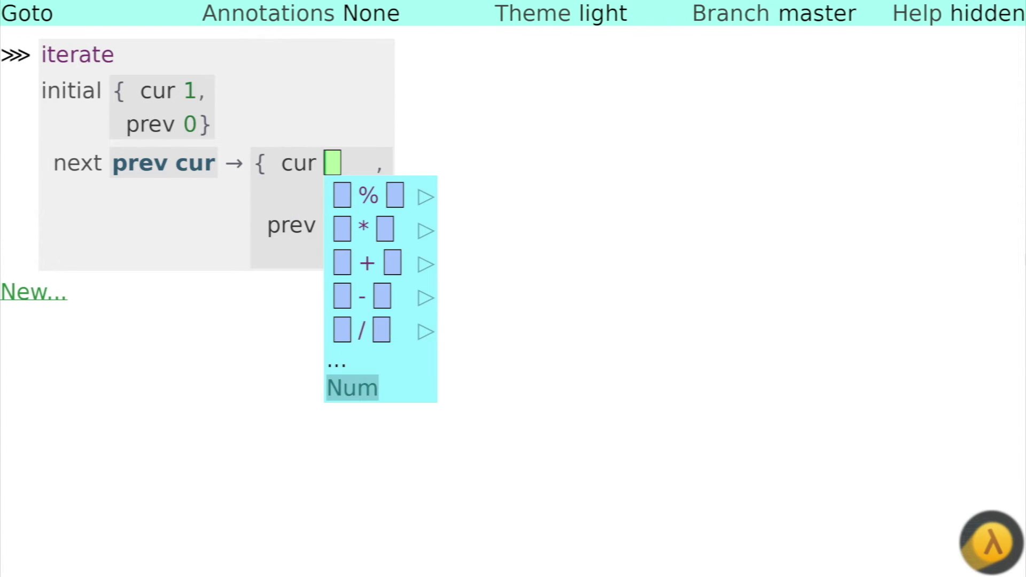
type("cur cur + pre")
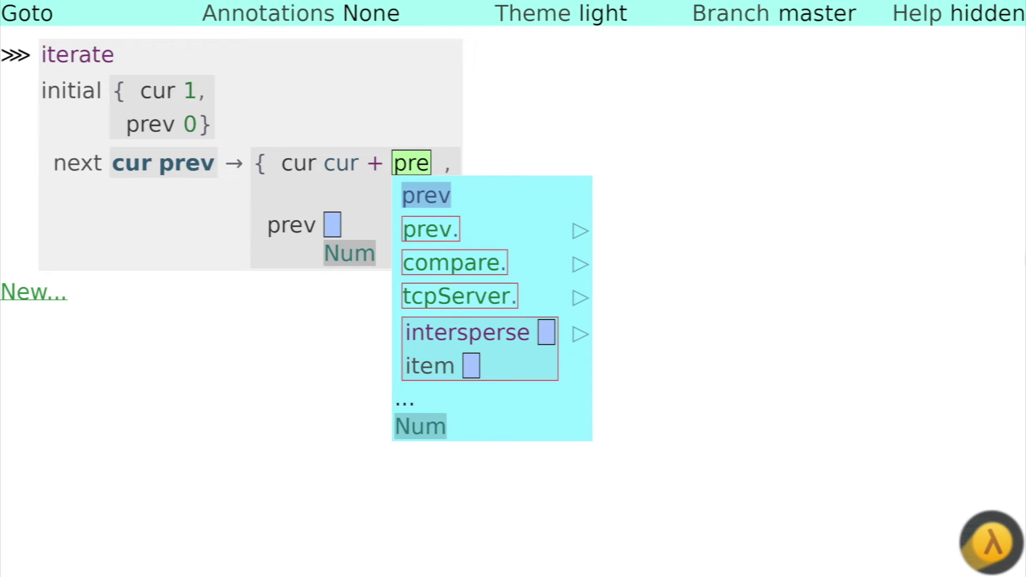
type("v")
key("Return")
type("cu")
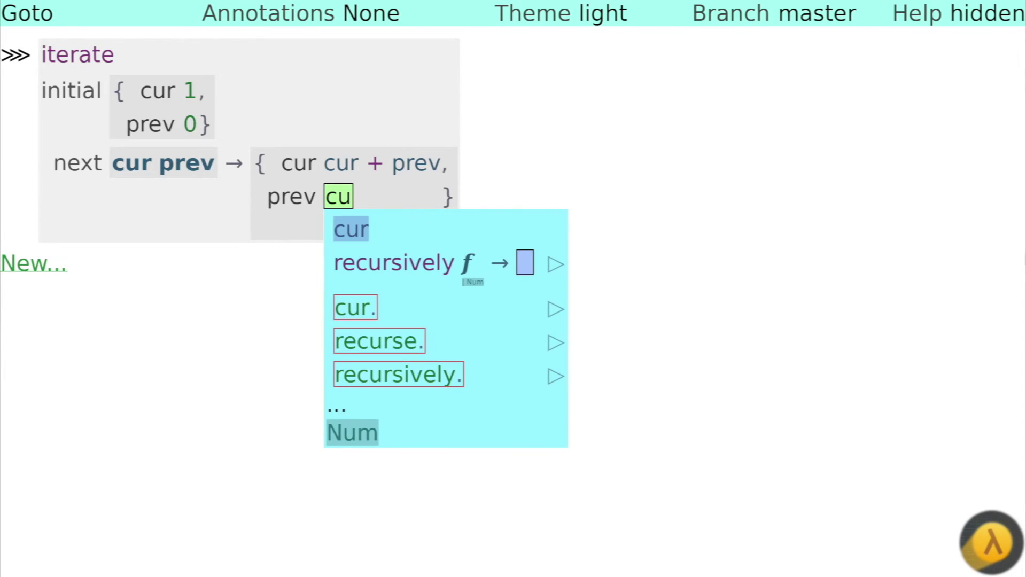
key("Return")
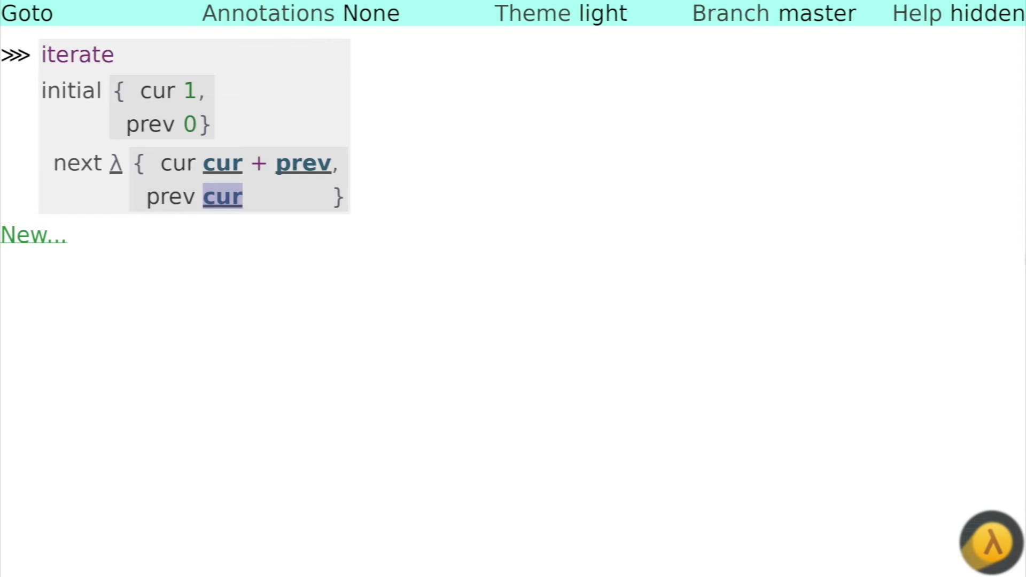
- Set Annotations to Evaluation and select the iterate expression to see its cur 1, prev 0 stream
key("Up")
key("Up")
key("Up")
key("Up")
key("Up")
key("Return")
key("Up")
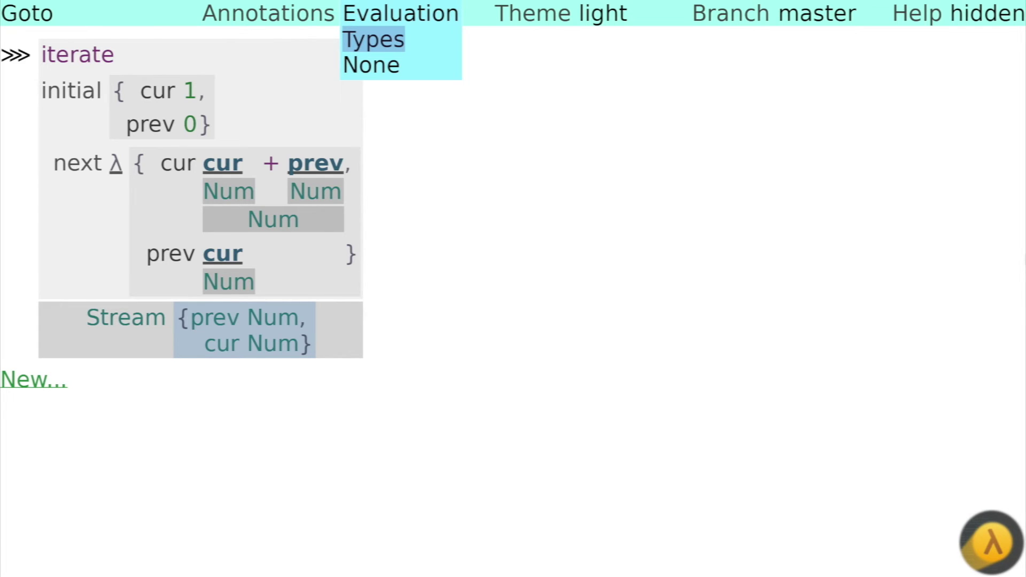
key("Up")
key("Return")
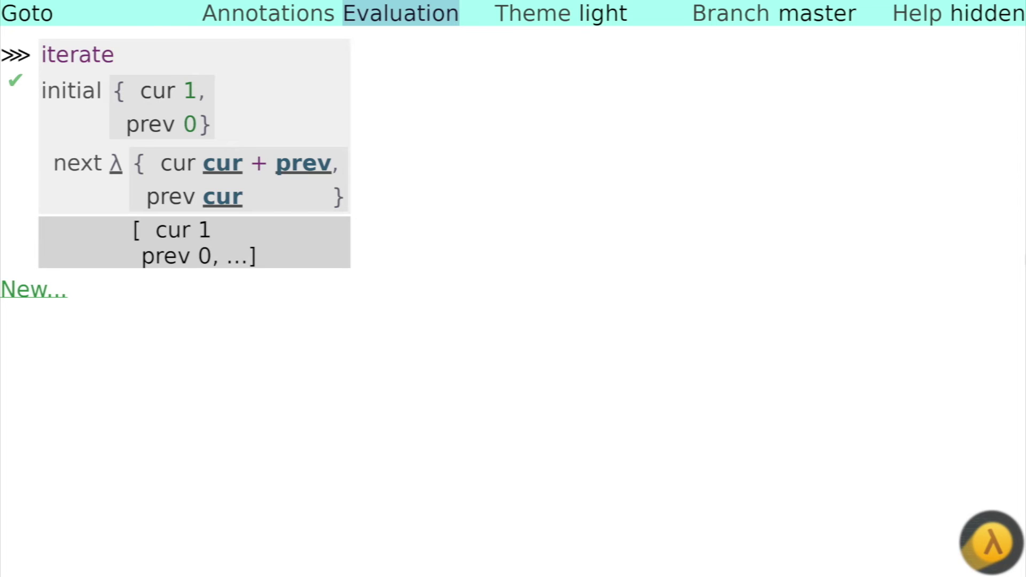
key("Down")
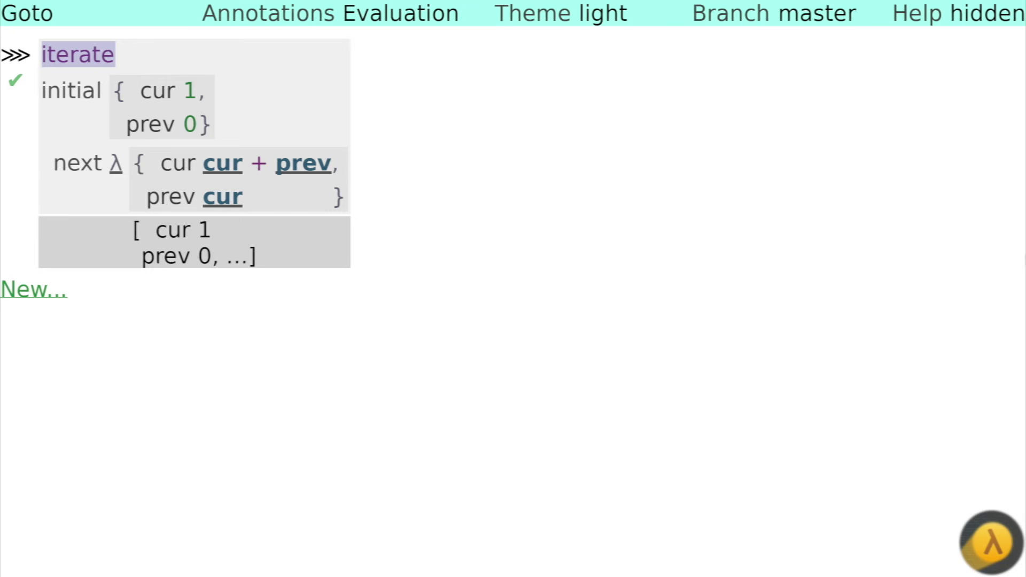
key("Up")
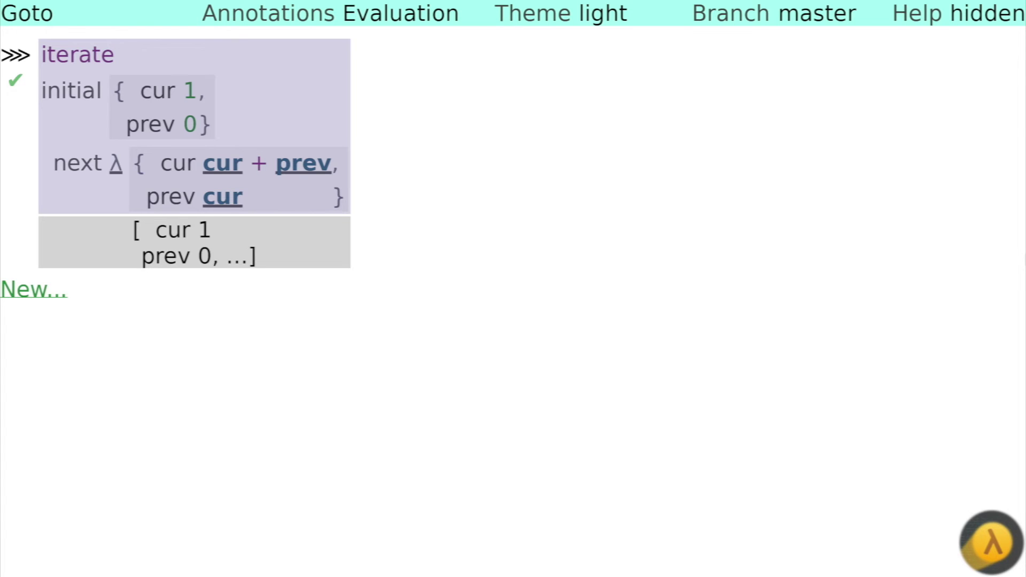
type("t")
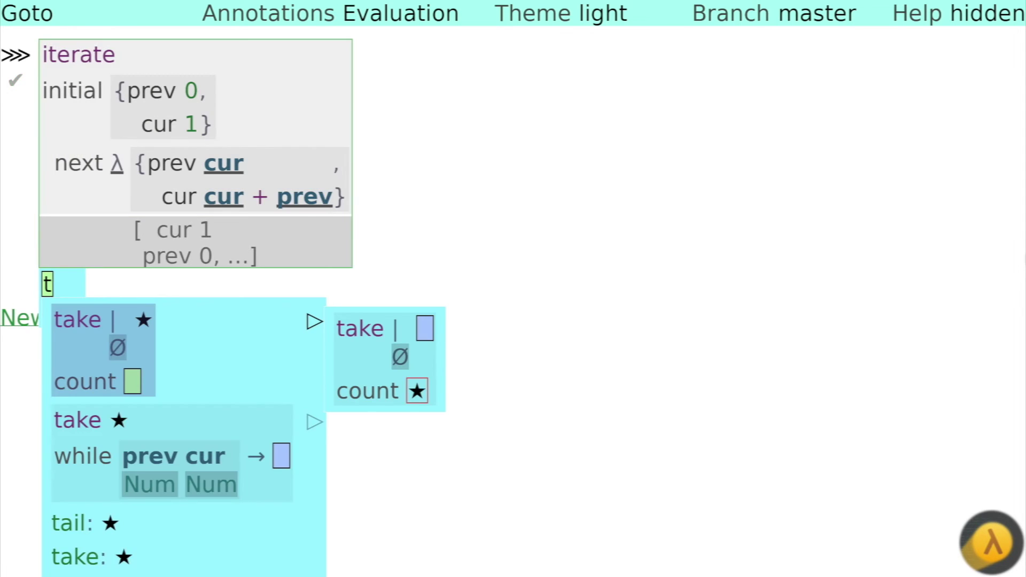
type("ak")
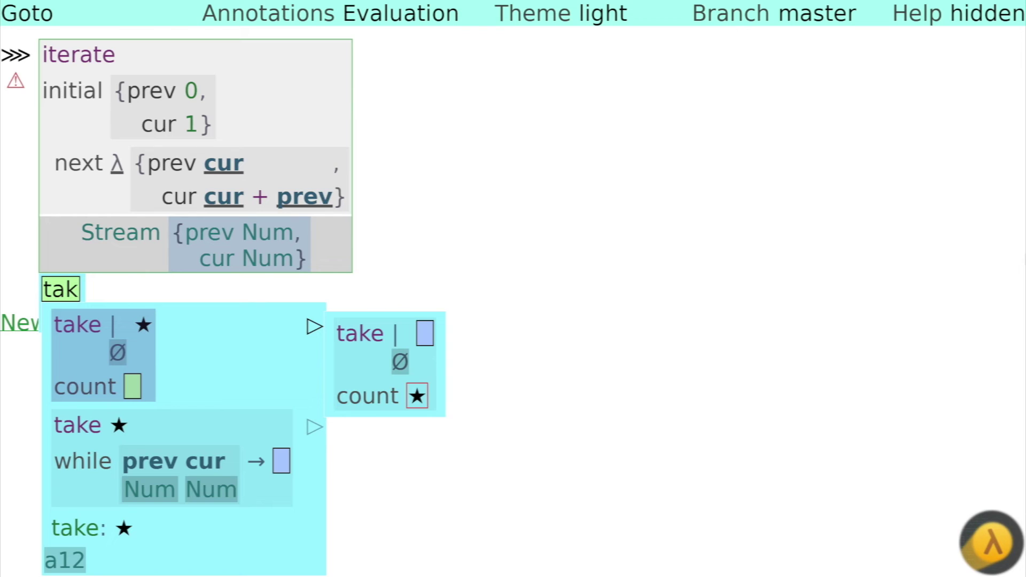
- Accept the take completion so the iterate stream is limited to 10 items
key("Return")
type("10")
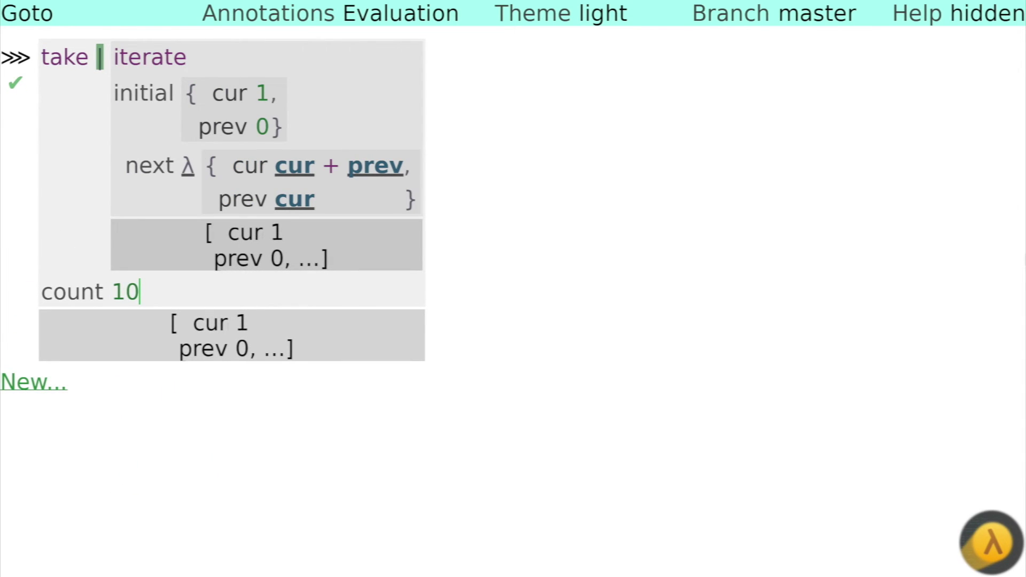
- Apply toArray to the whole take expression, producing a cur/prev results table
key("Escape")
key("Up")
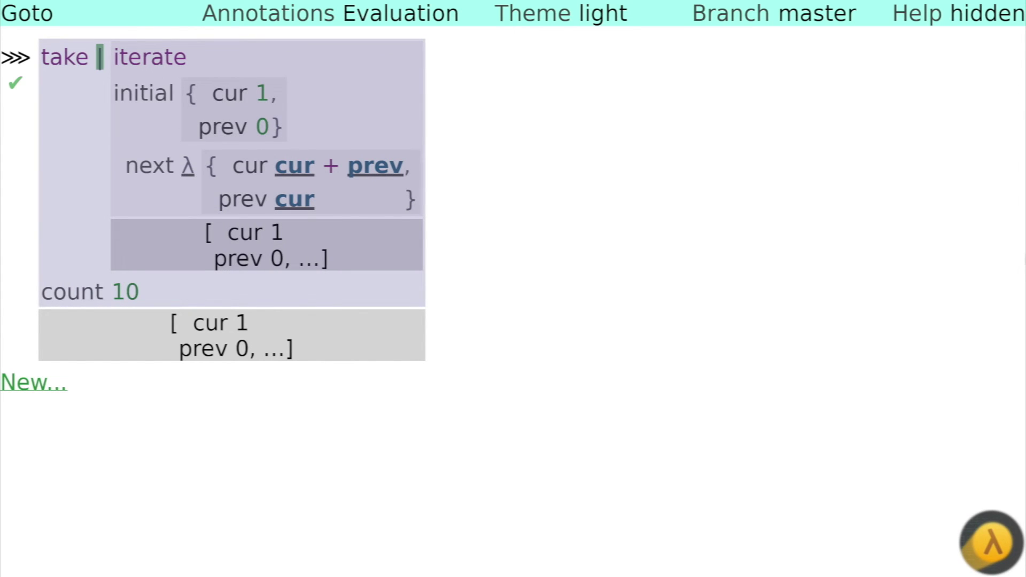
key("space")
type("arr")
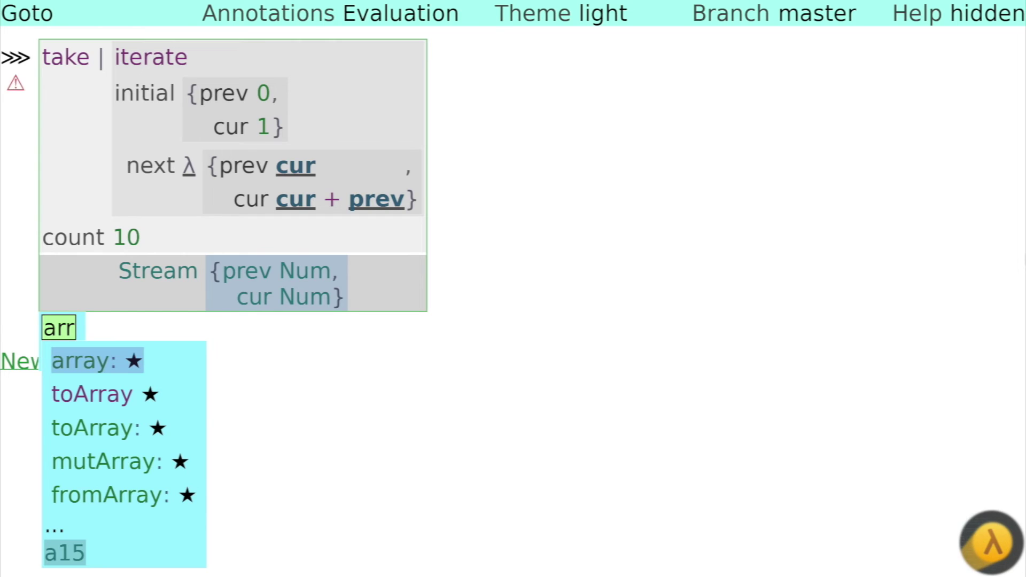
key("Down")
key("Return")
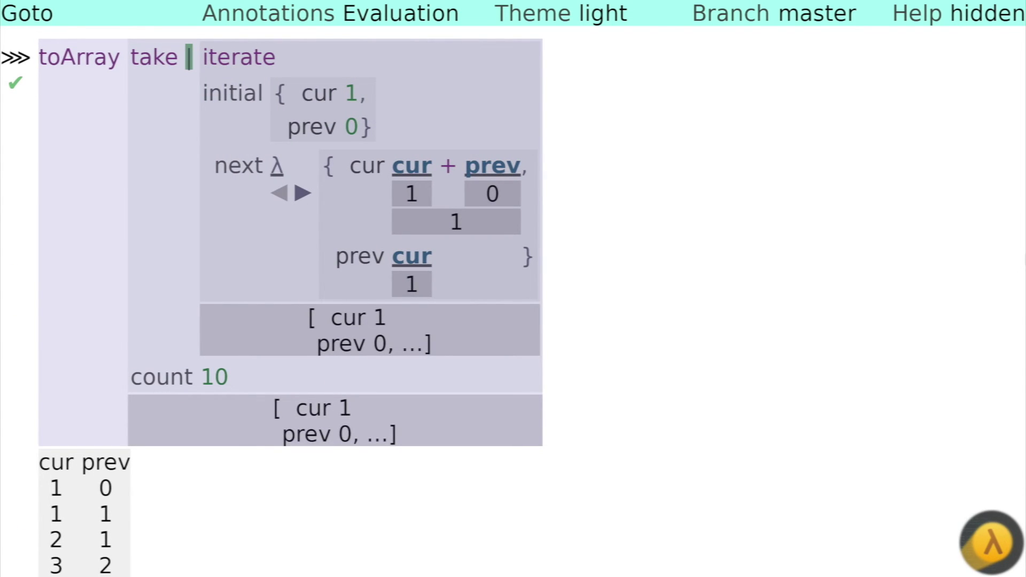
key("Left")
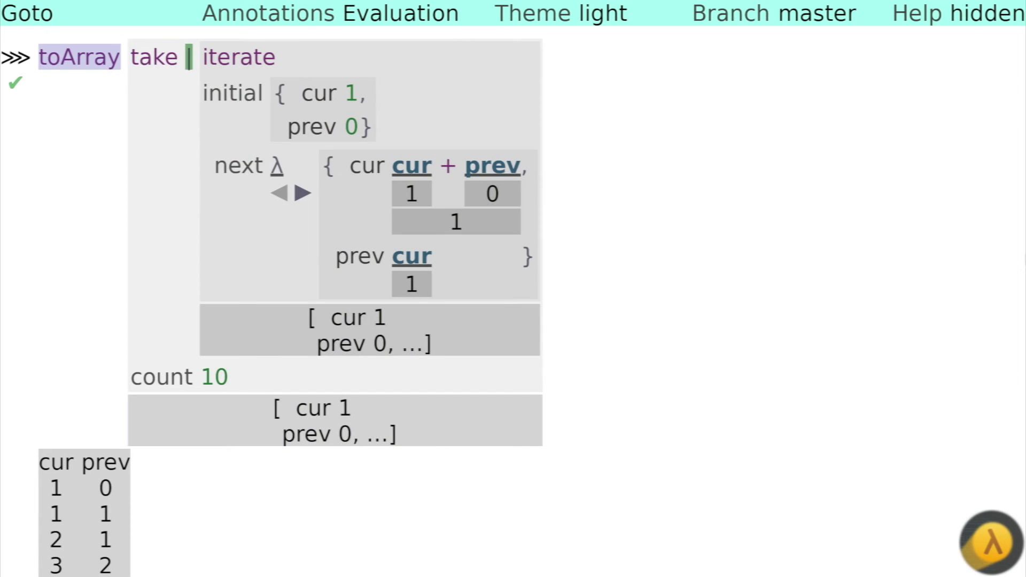
key("Right")
key("Right")
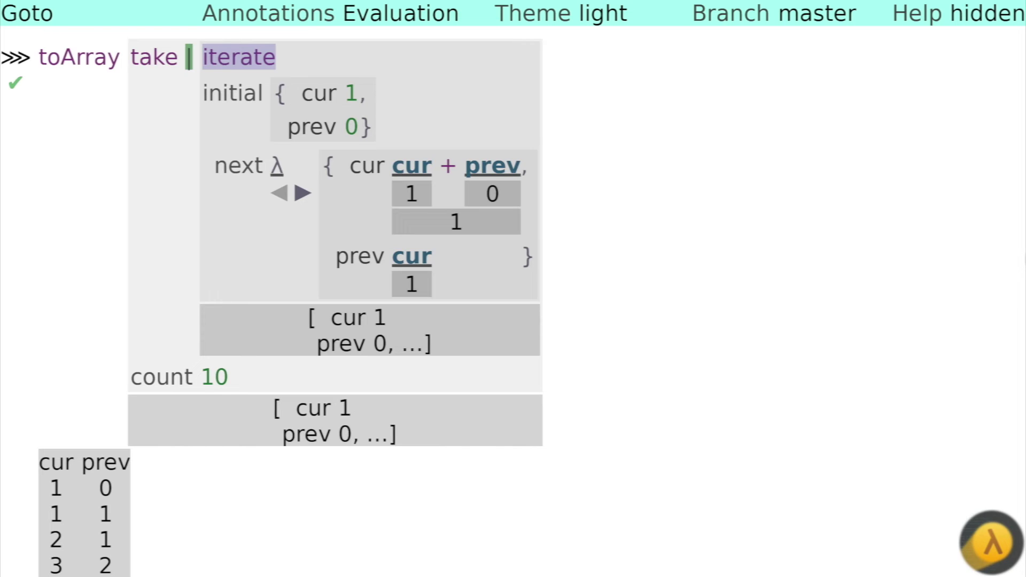
- Wrap iterate in map returning each record's cur, giving the first ten Fibonacci numbers
key("Up")
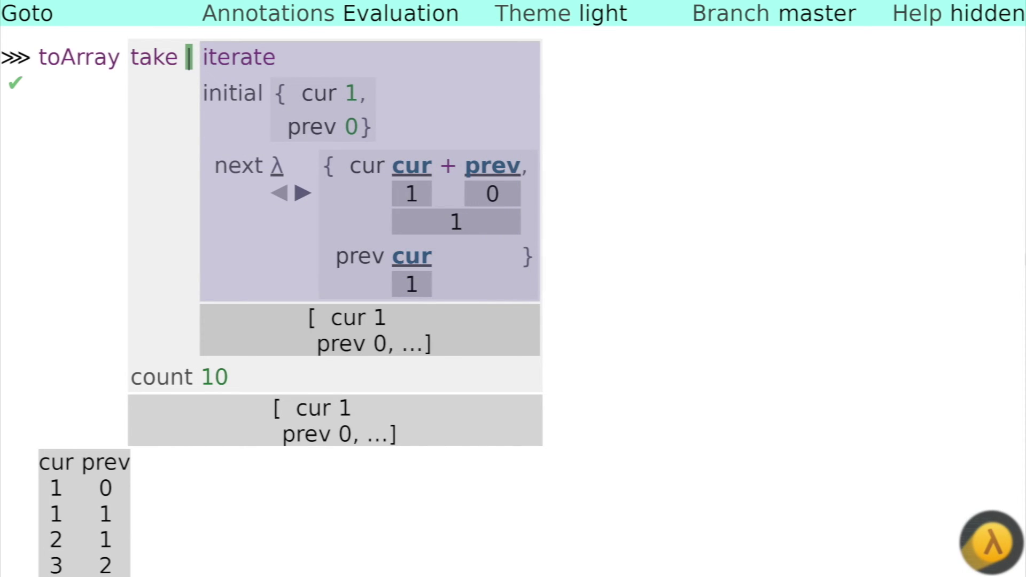
type("ma")
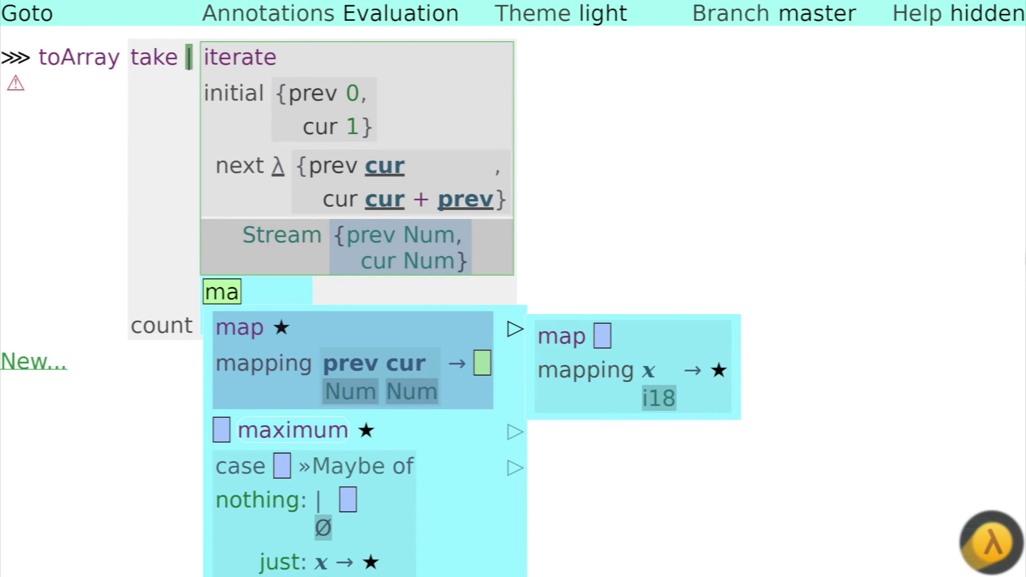
key("Return")
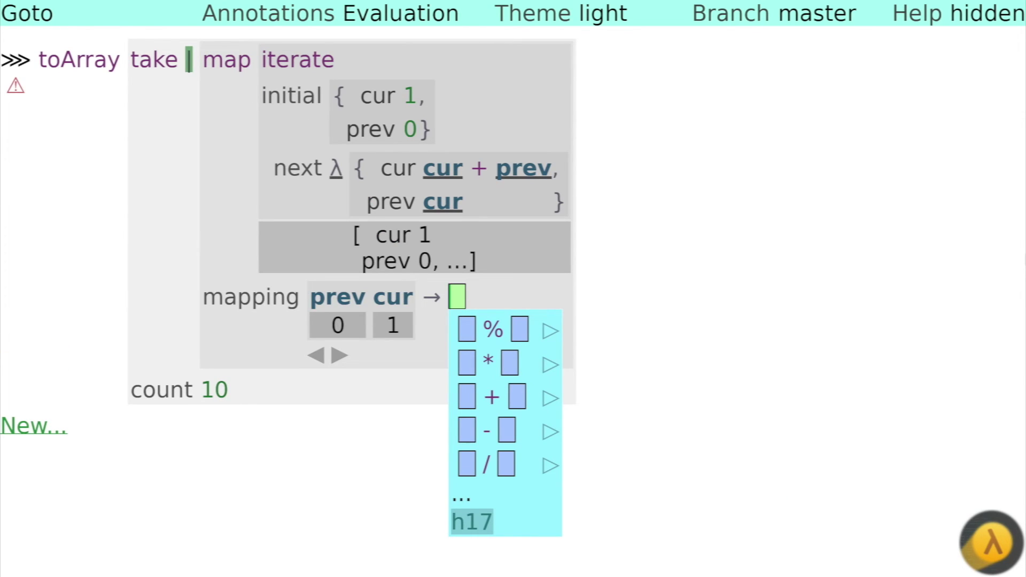
type("cu")
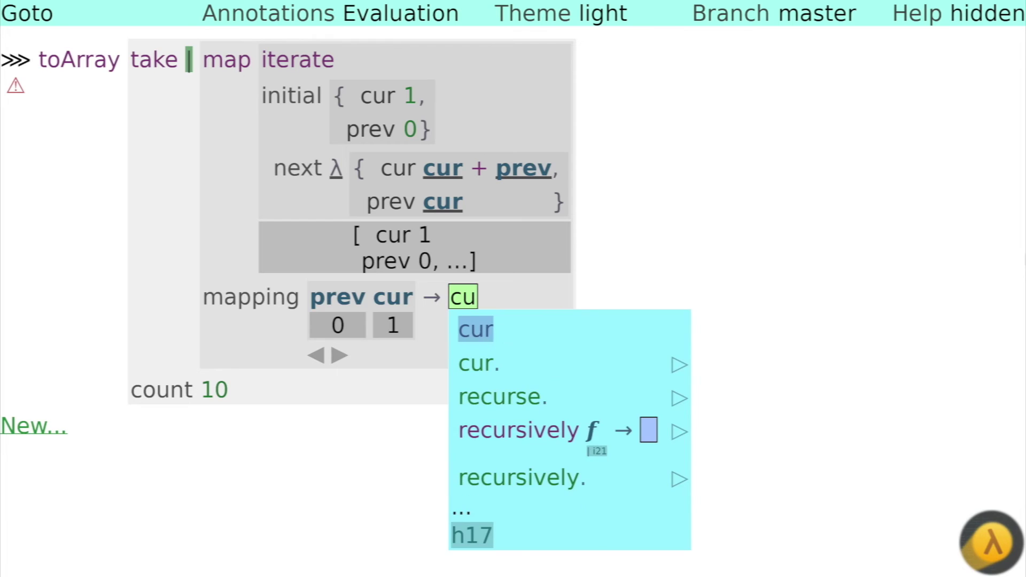
key("Return")
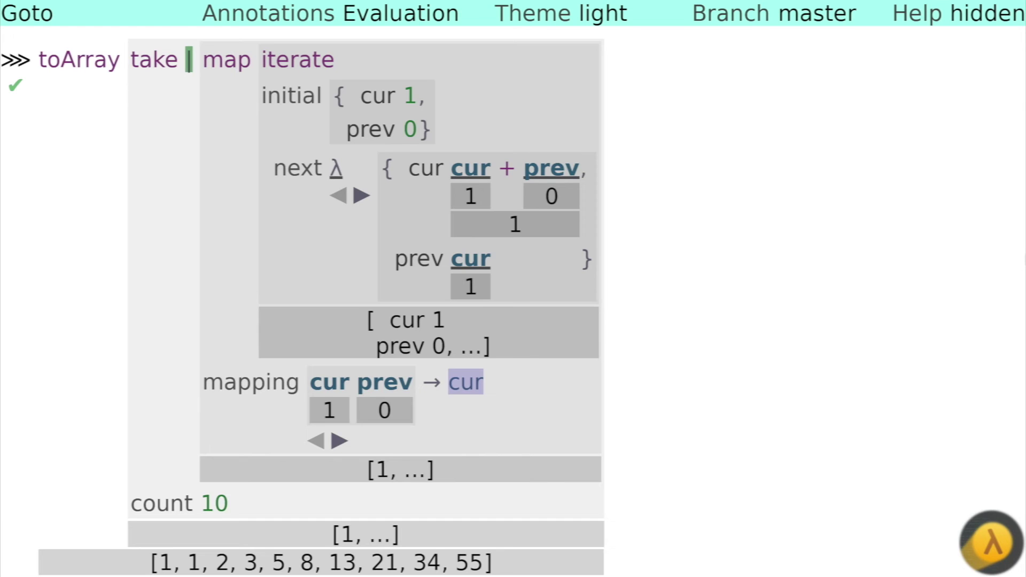
key("Up")
key("Up")
key("Up")
key("Up")
key("Up")
key("Up")
key("Up")
- Switch the Annotations setting to None, removing inline evaluation results
key("Return")
key("Down")
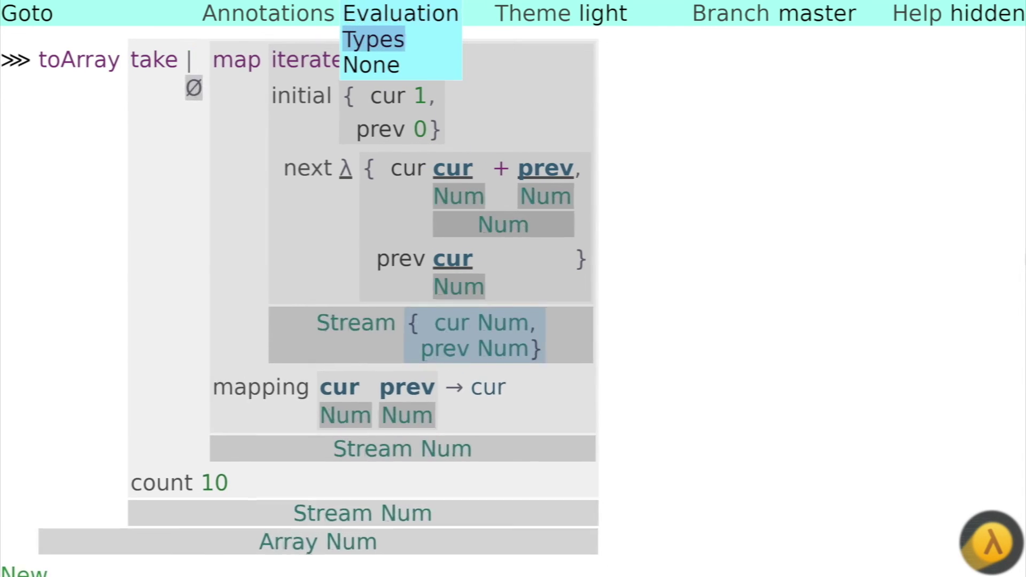
key("Down")
key("Return")
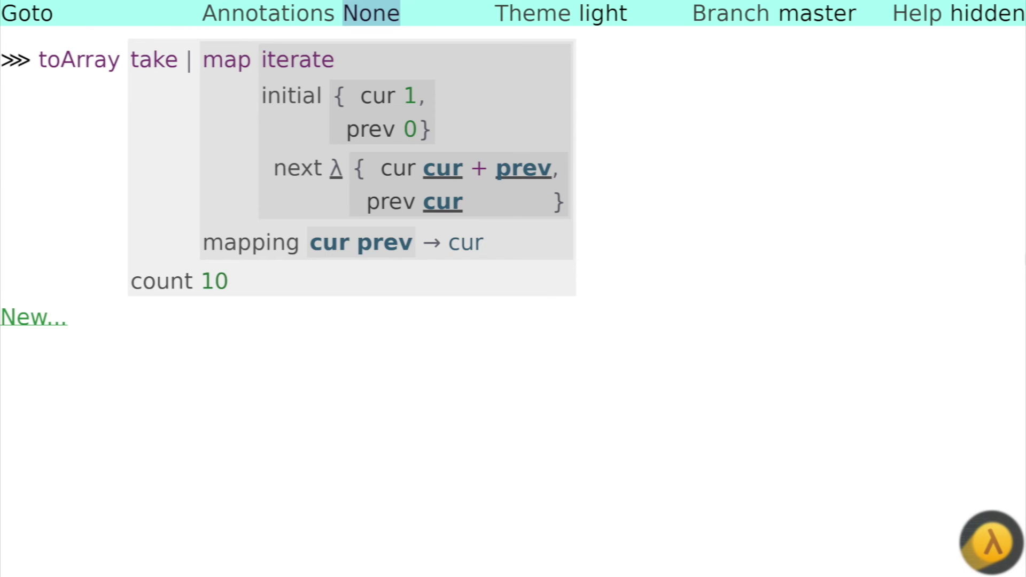
key("Down")
key("Up")
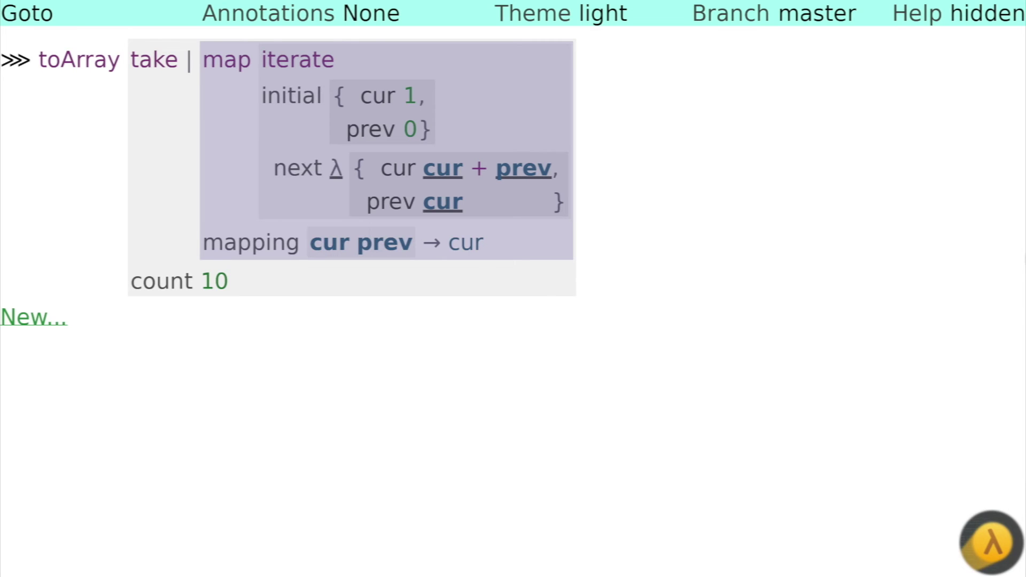
- Bind the map block to a let named fibonacci and extract it to top level
key("ctrl+e")
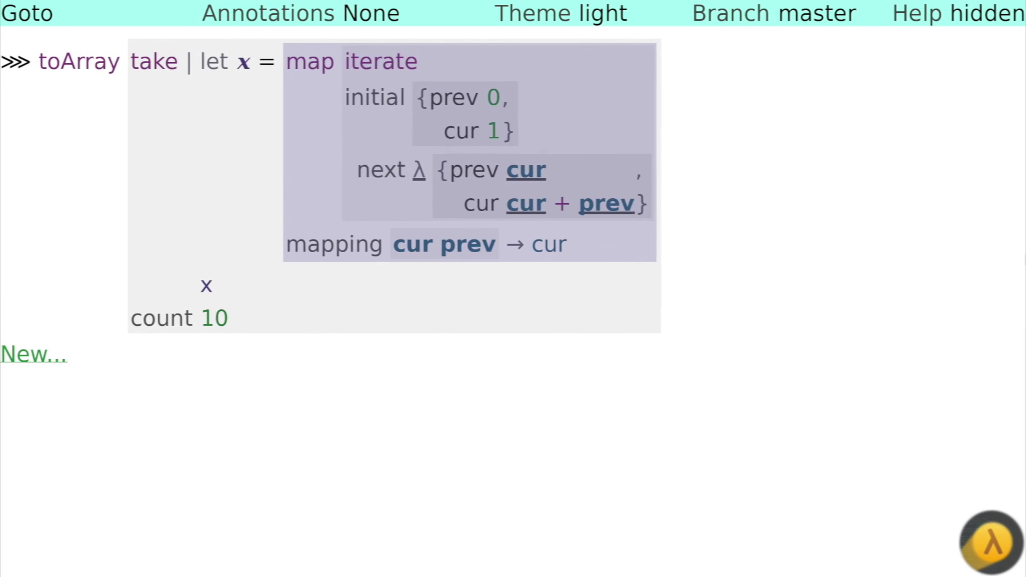
key("Left")
type("fi")
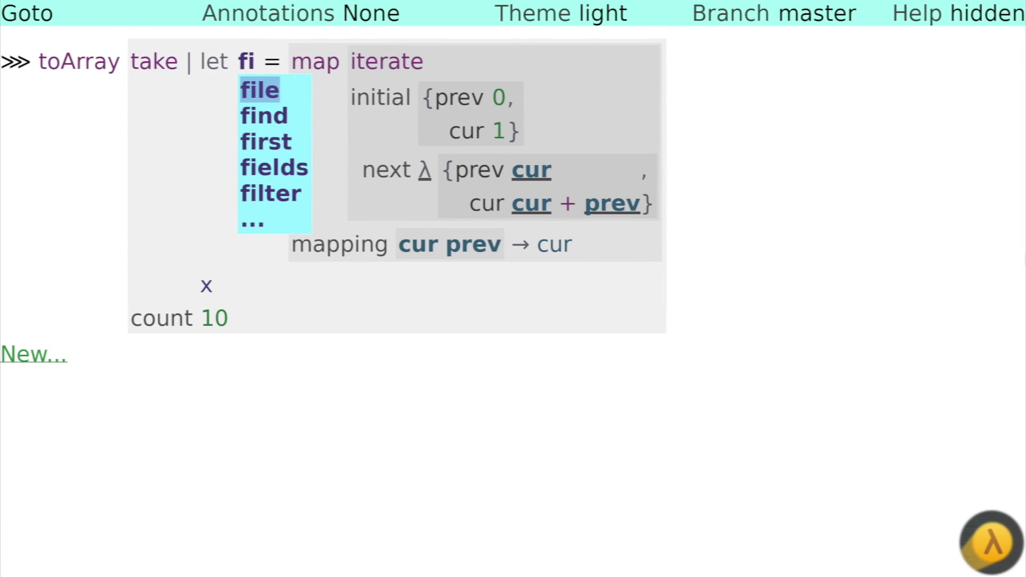
type("bonacci")
key("Return")
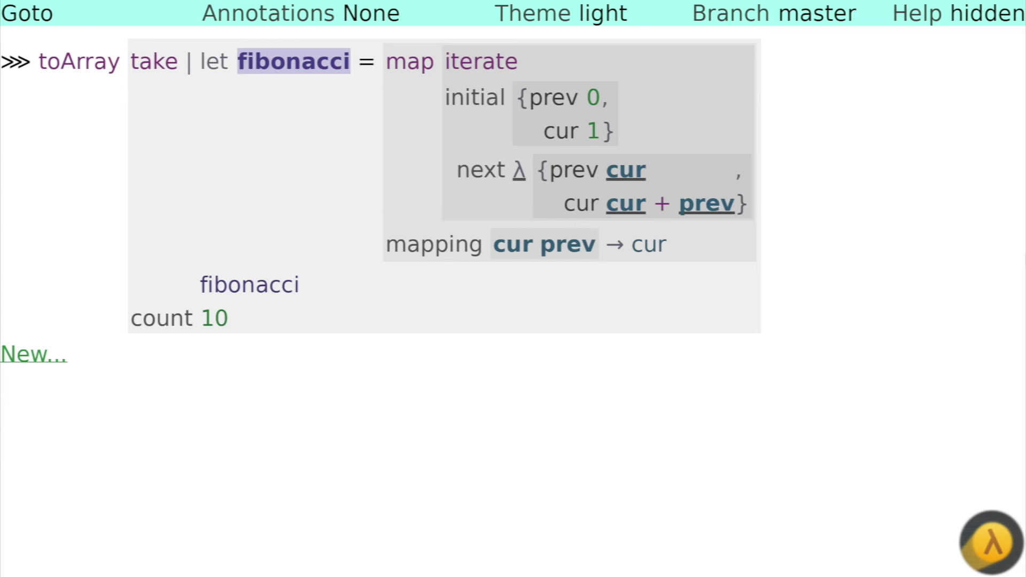
key("ctrl+e")
key("ctrl+e")
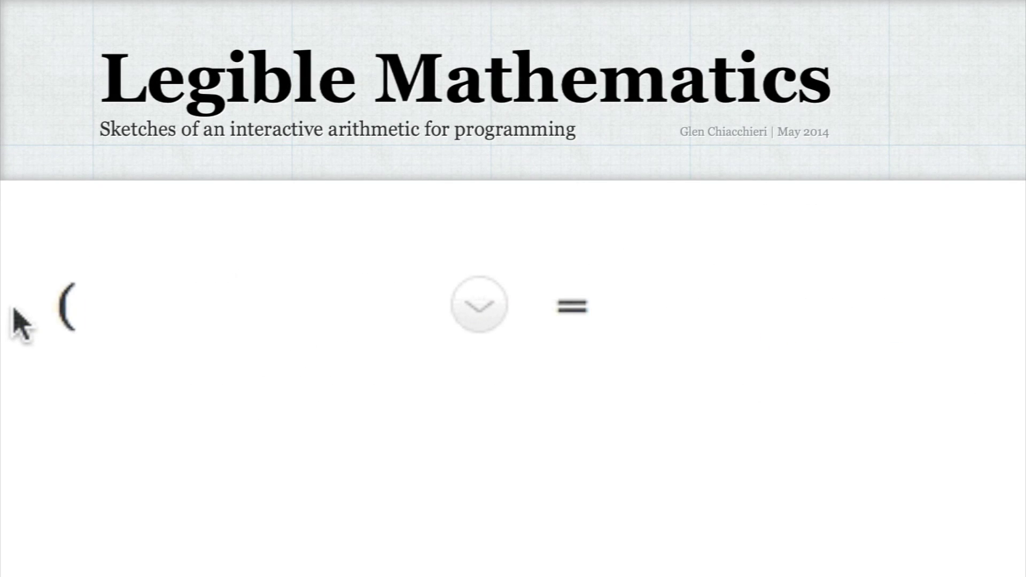
type("1+4*3")
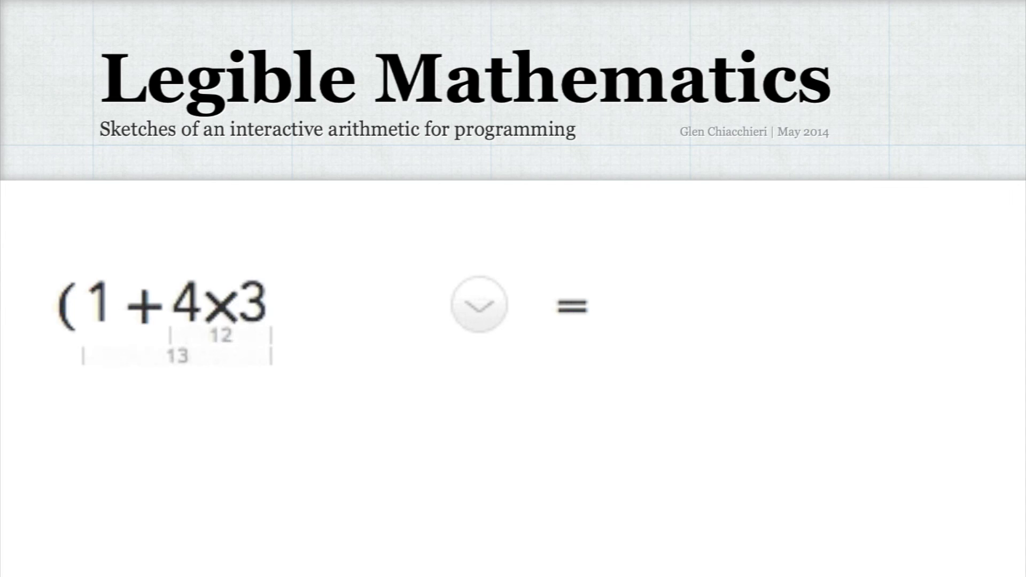
type("+length)^2")
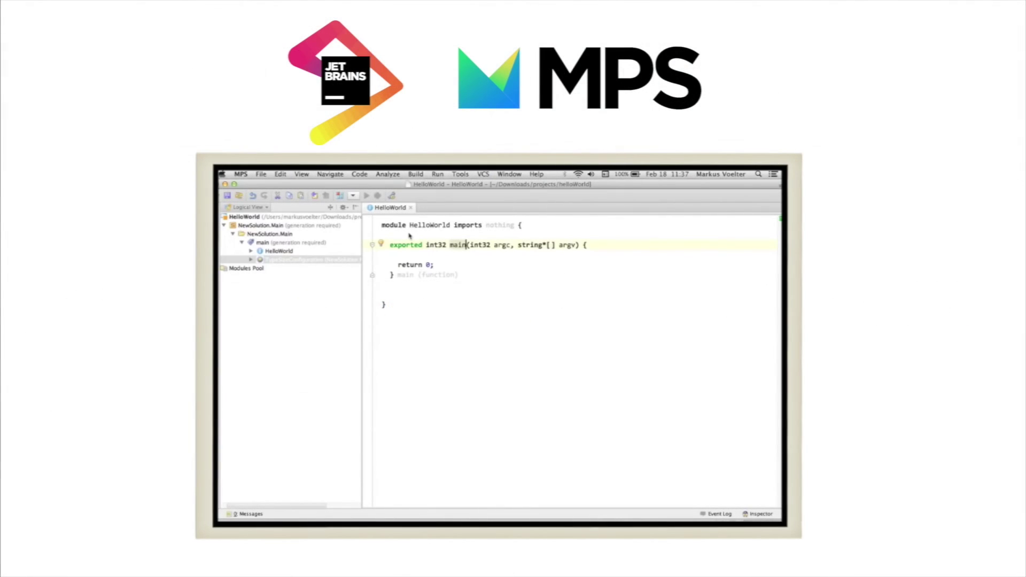
- Insert a blank line above 'exported int32 main' in the HelloWorld module
key("Return")
left_click(390, 245)
key("Return")
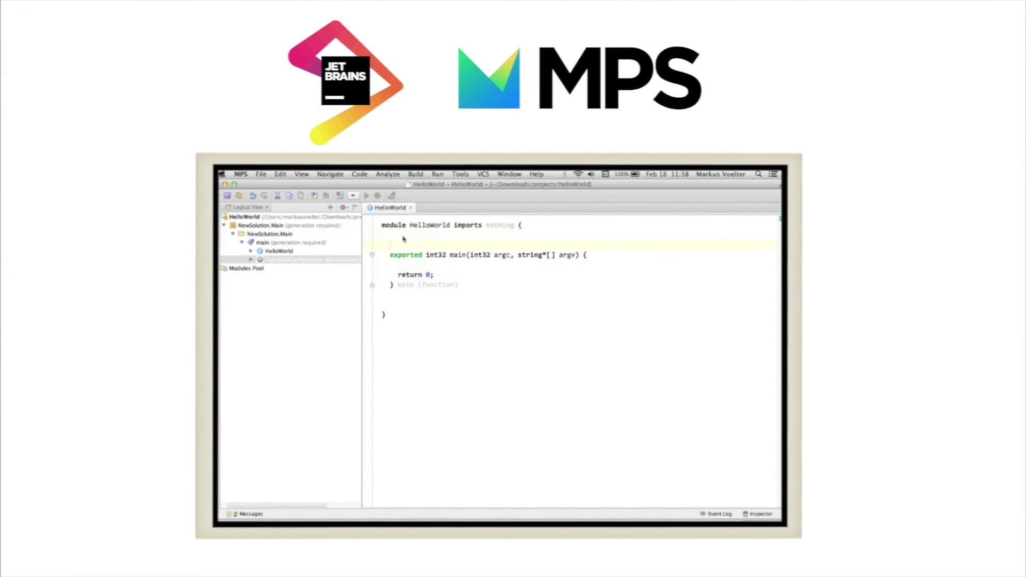